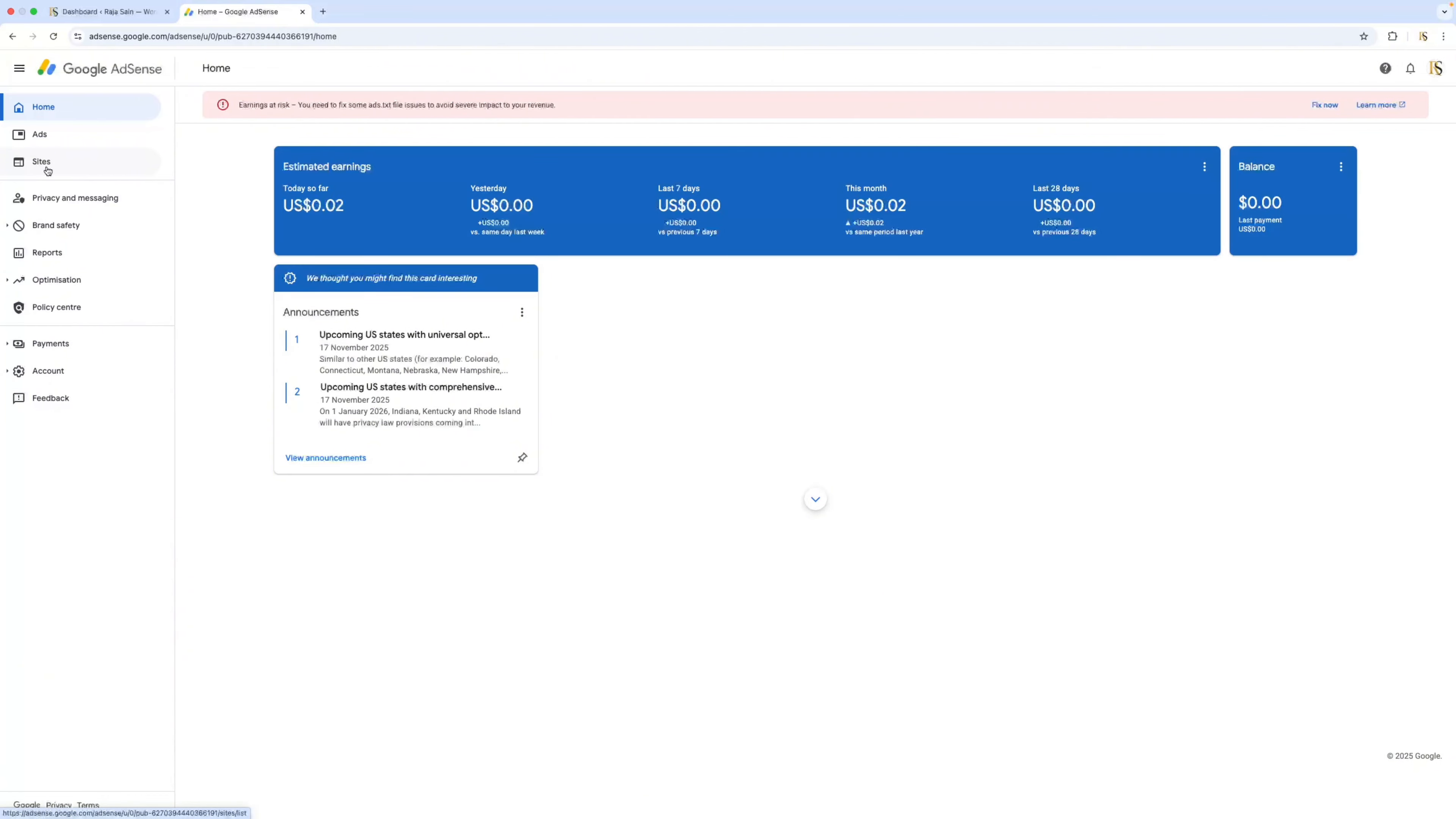
Open the listed site's ads.txt details from the AdSense sites list.
{"action": "left_click", "coordinate": [44, 170]}
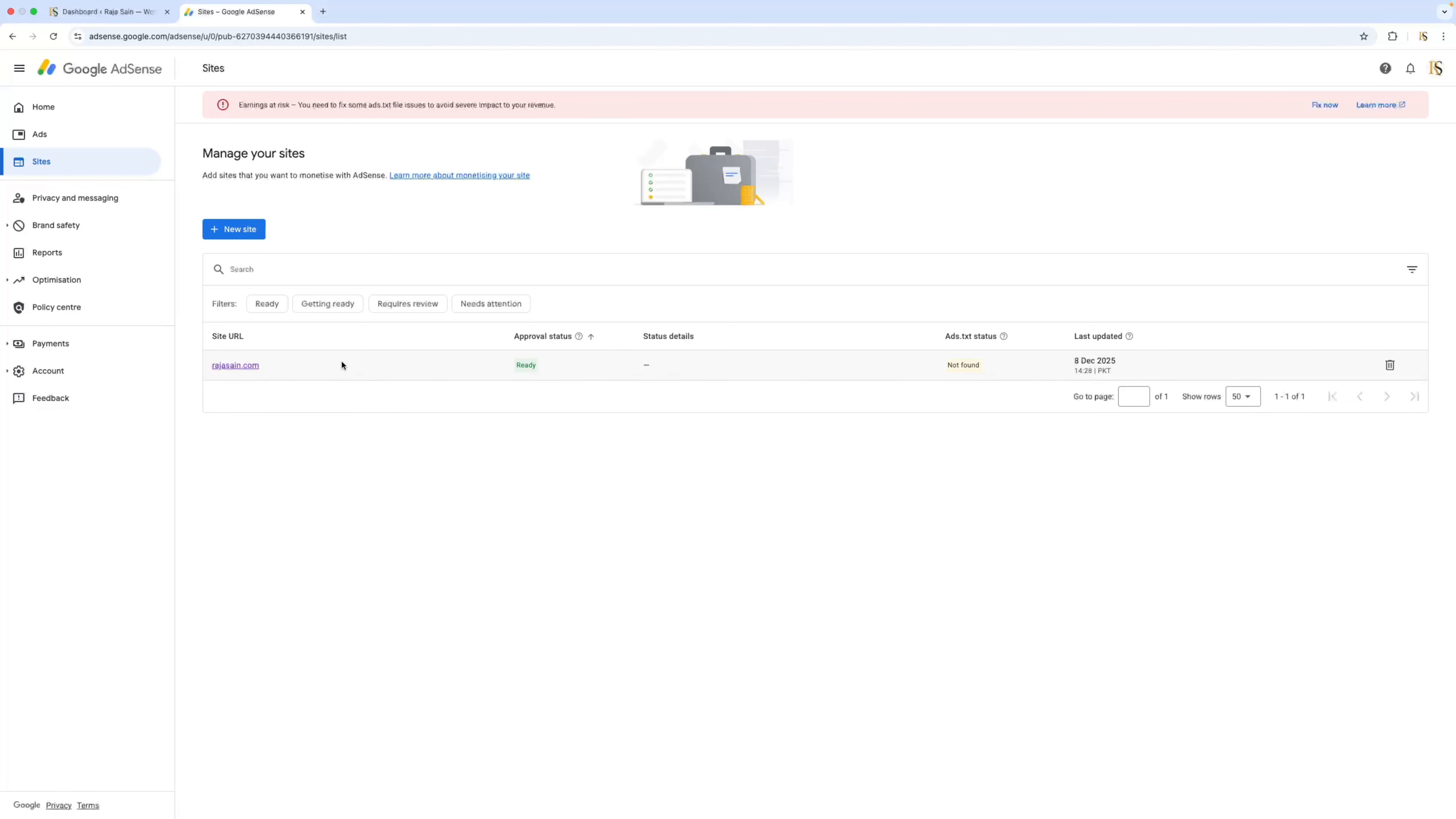
{"action": "left_click", "coordinate": [250, 368]}
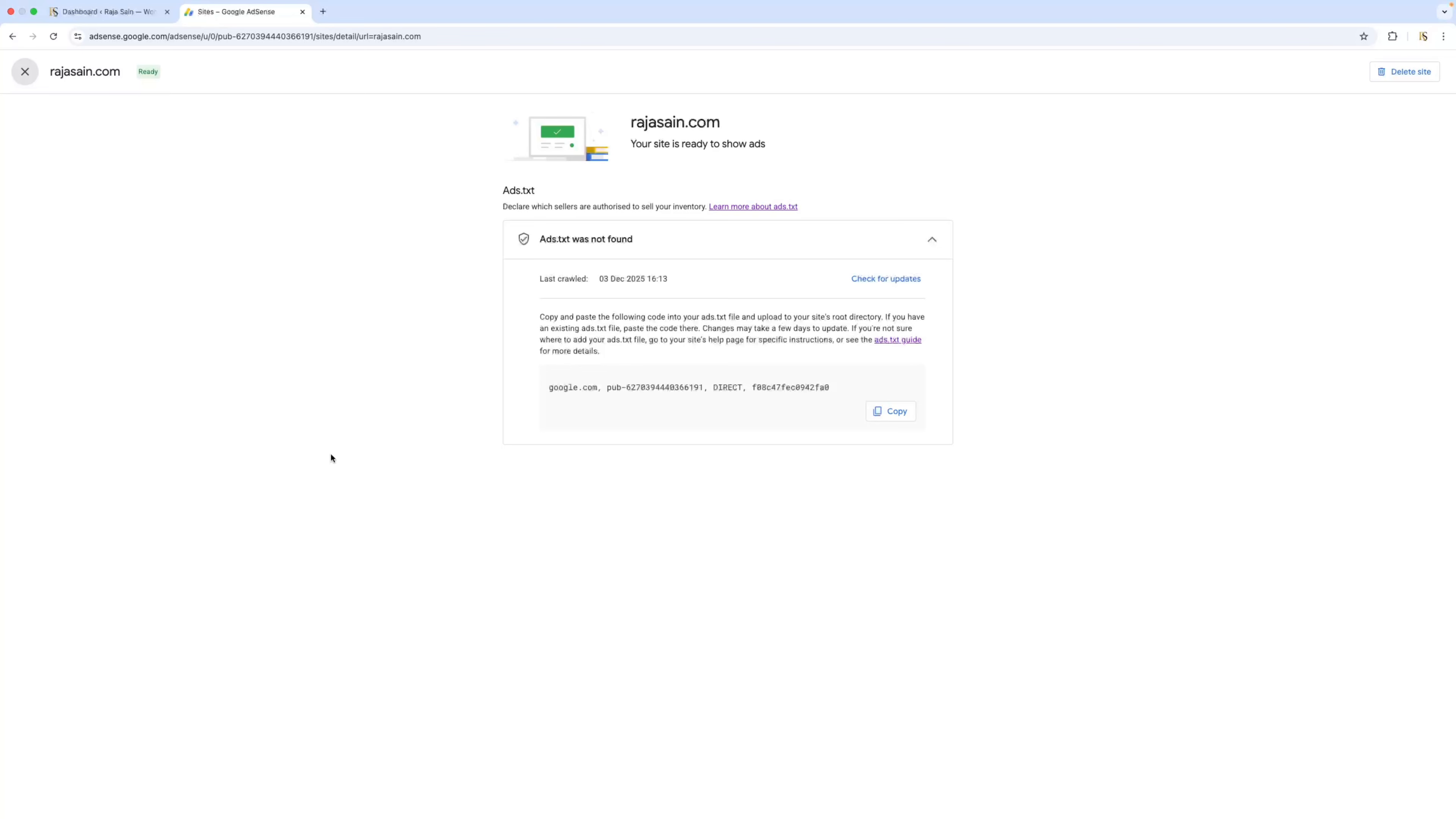
Switch to the WordPress dashboard, search the plugin directory for "Ads.txt Manager" and activate the Ads.txt Manager plugin by 10up.
{"action": "left_click", "coordinate": [111, 11]}
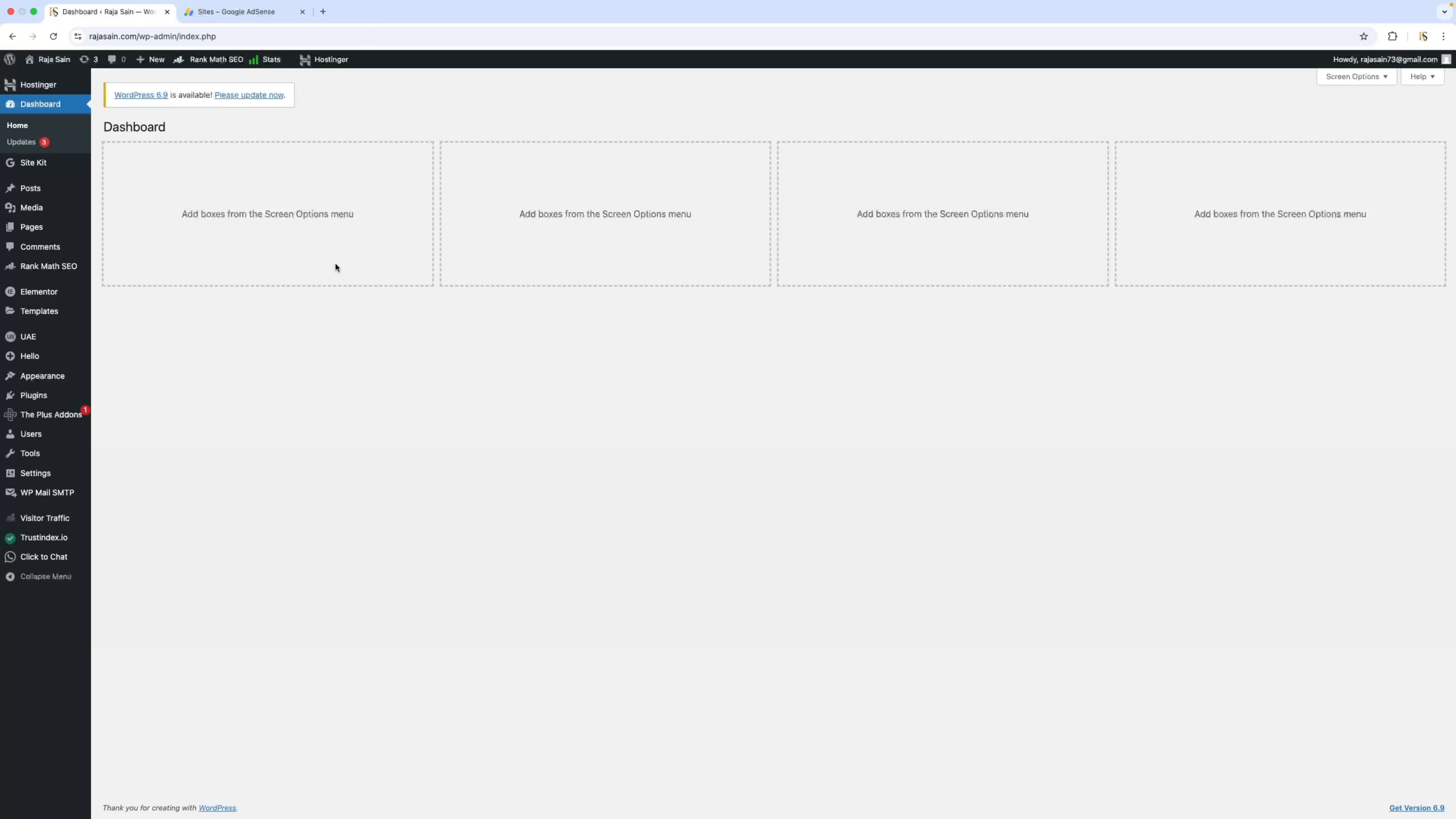
{"action": "mouse_move", "coordinate": [54, 401]}
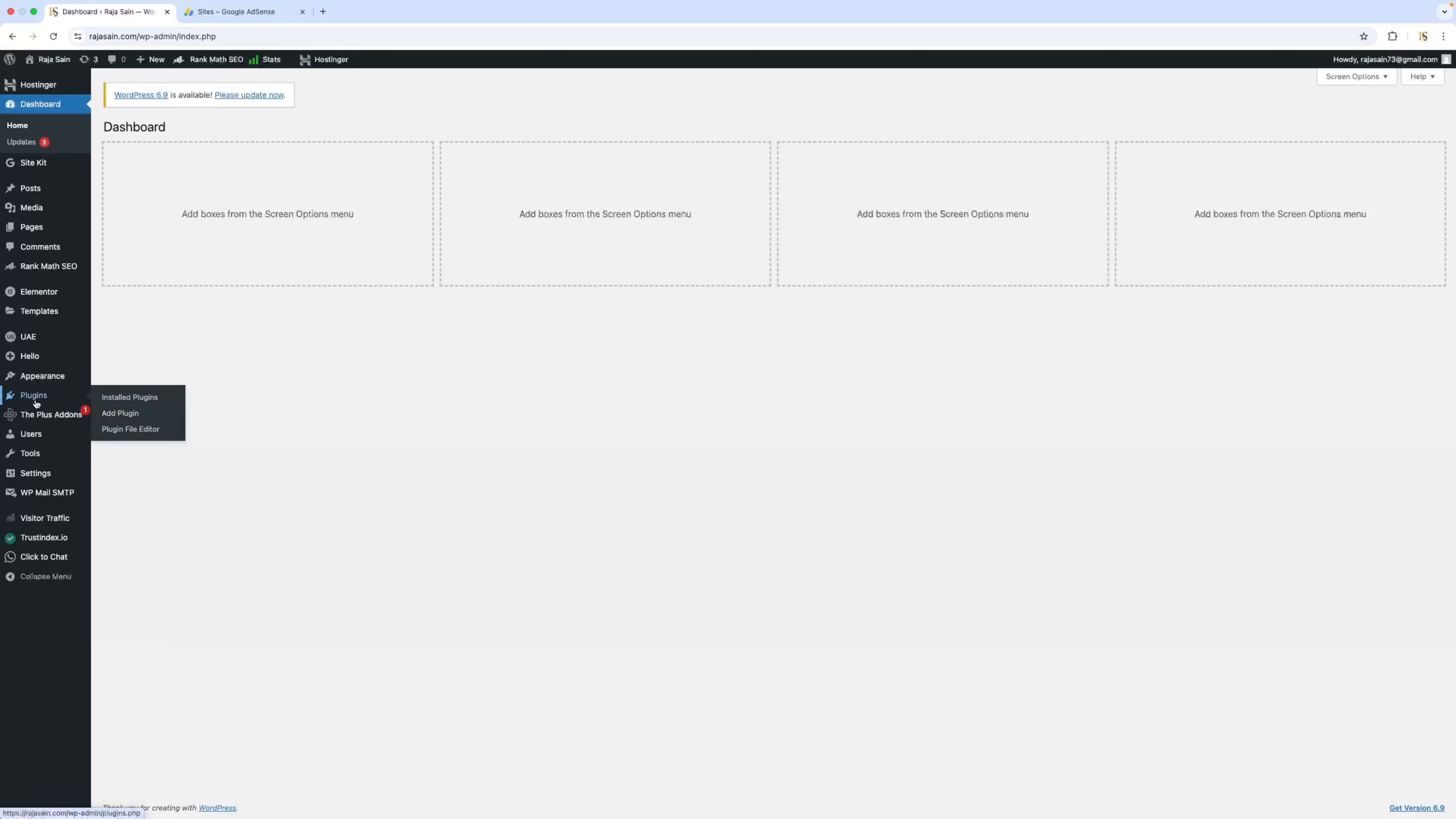
{"action": "left_click", "coordinate": [122, 416]}
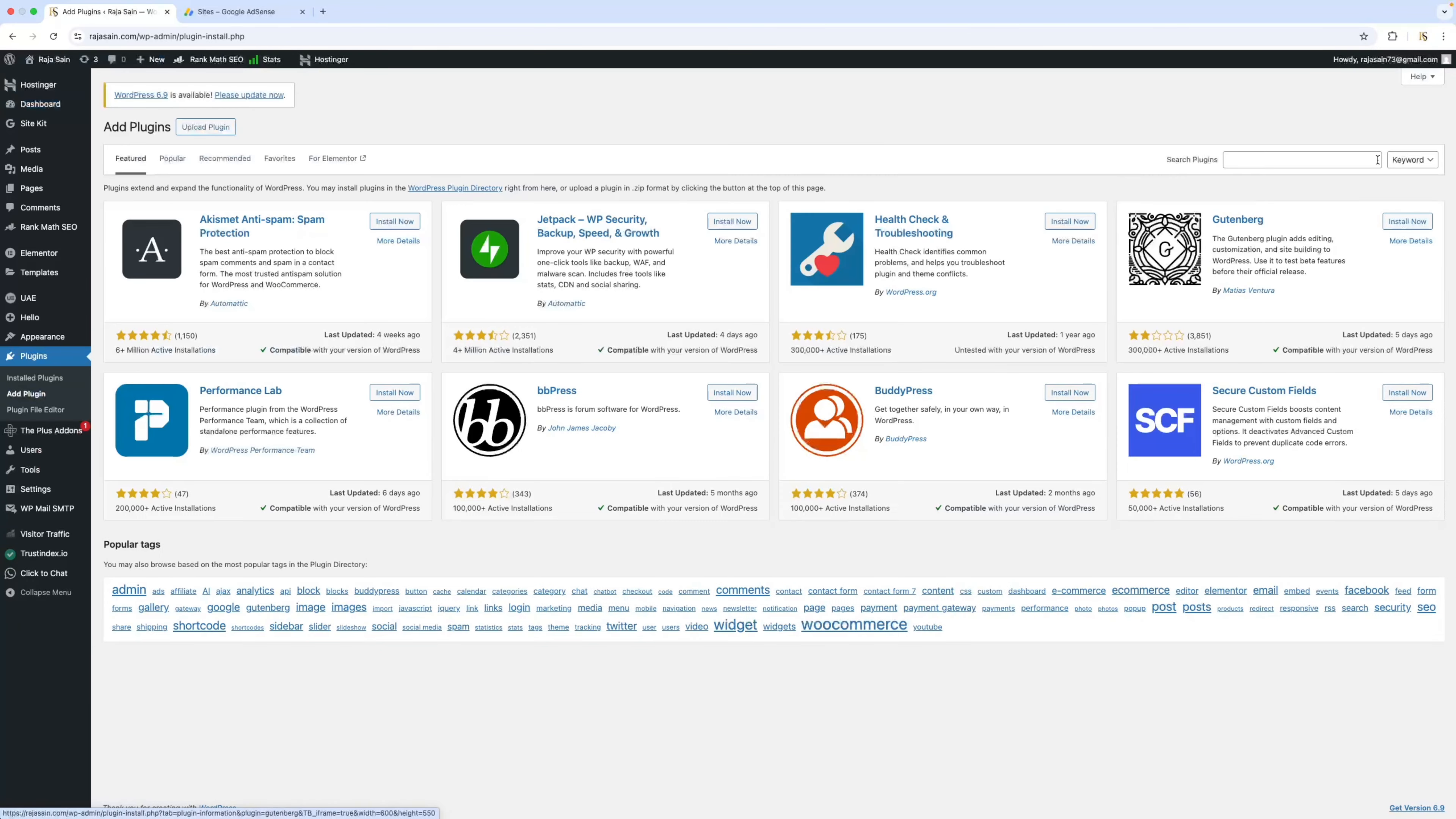
{"action": "left_click", "coordinate": [1275, 161]}
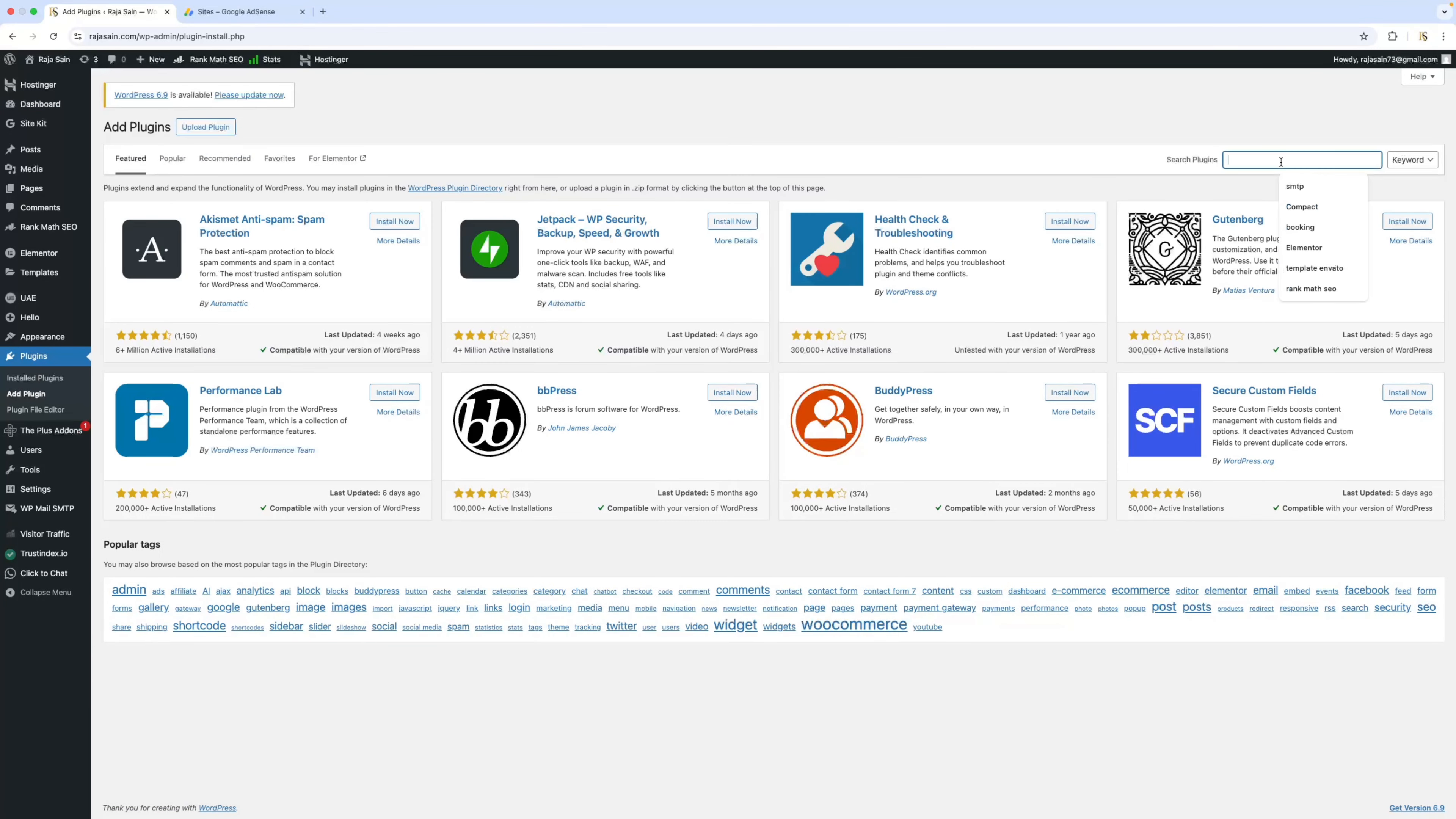
{"action": "type", "text": "Ads.txt Manager"}
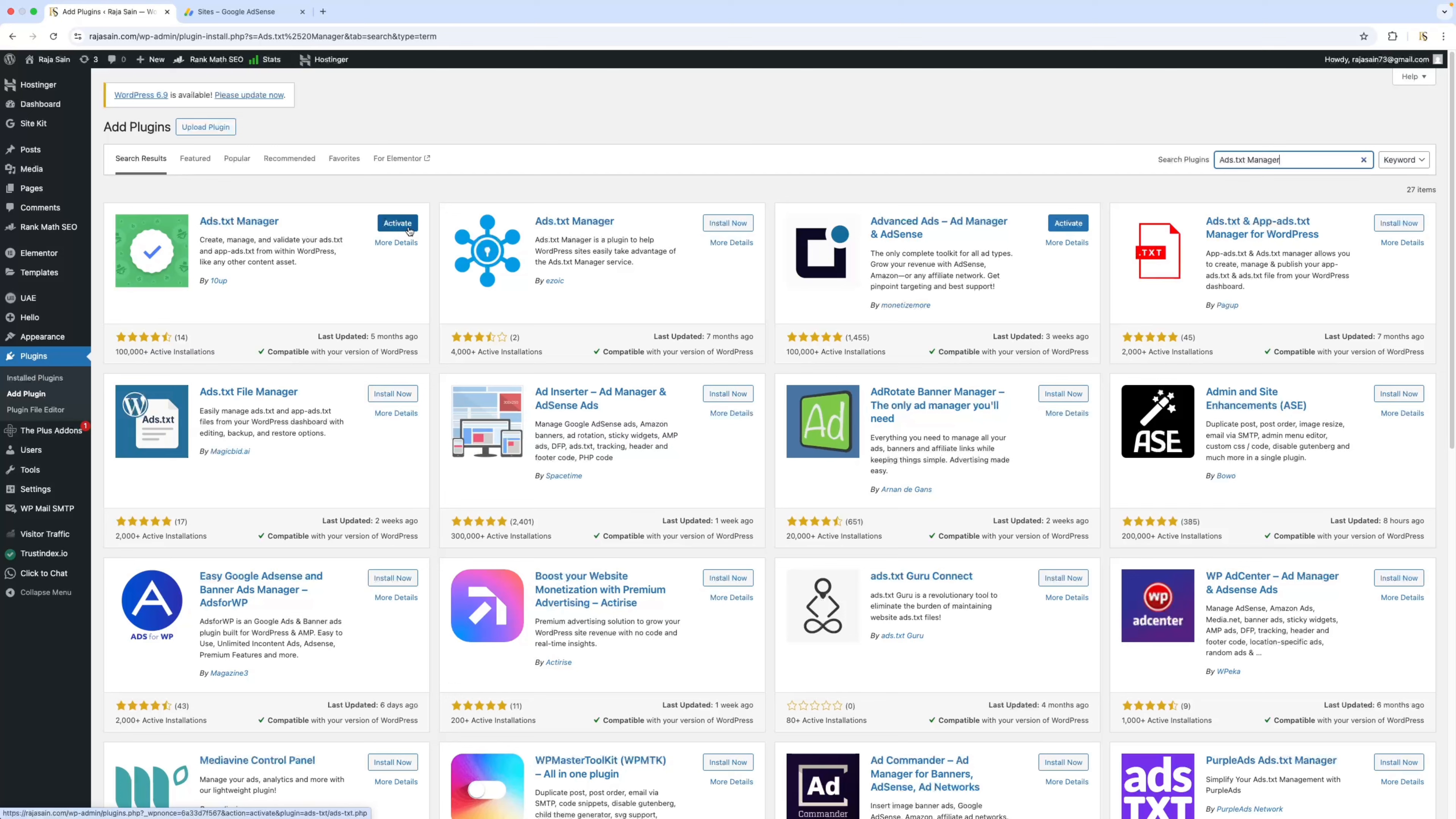
{"action": "left_click", "coordinate": [396, 231]}
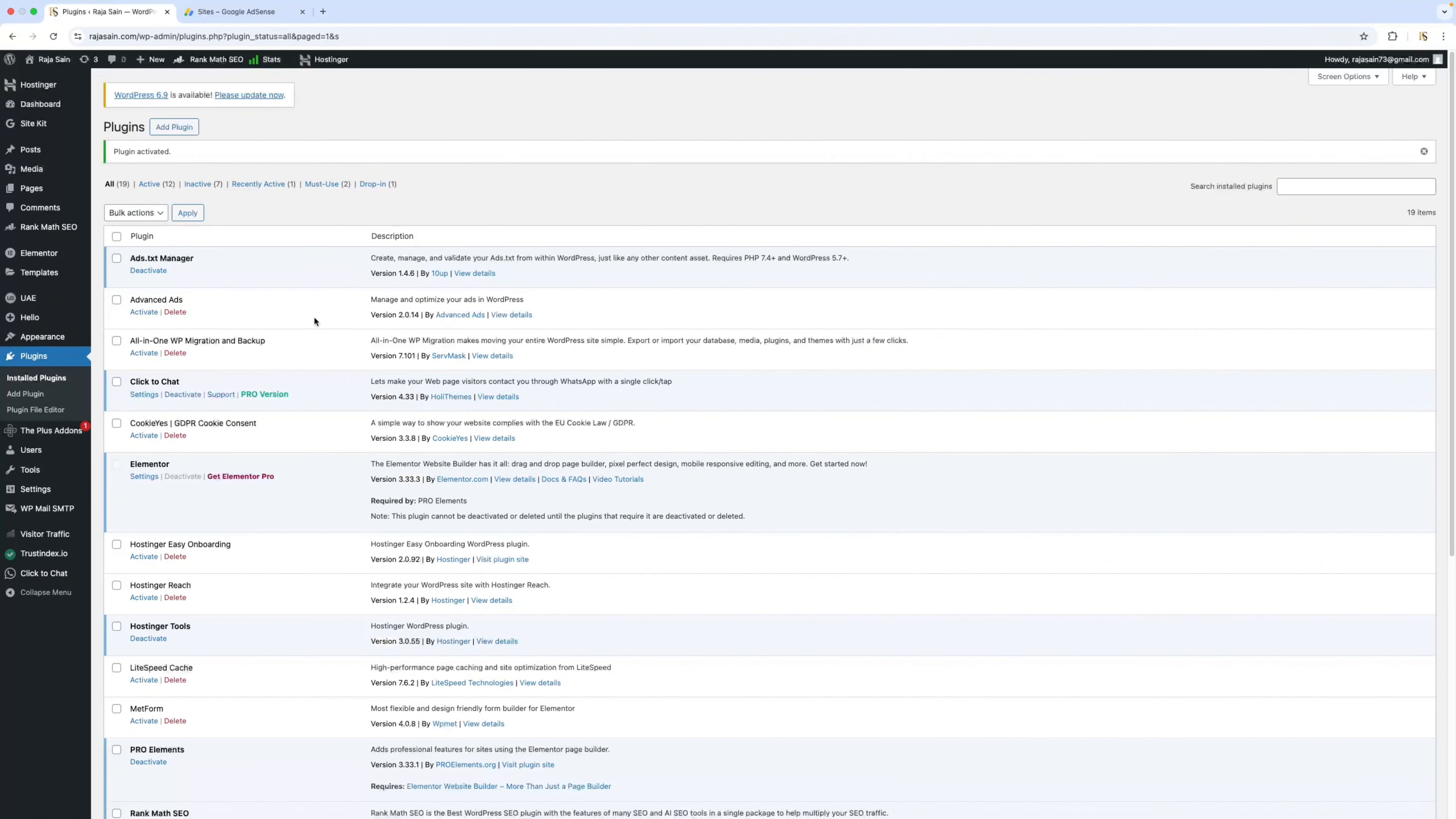
Return to the WordPress dashboard home and open the Ads.txt settings page.
{"action": "mouse_move", "coordinate": [63, 110]}
{"action": "left_click", "coordinate": [114, 107]}
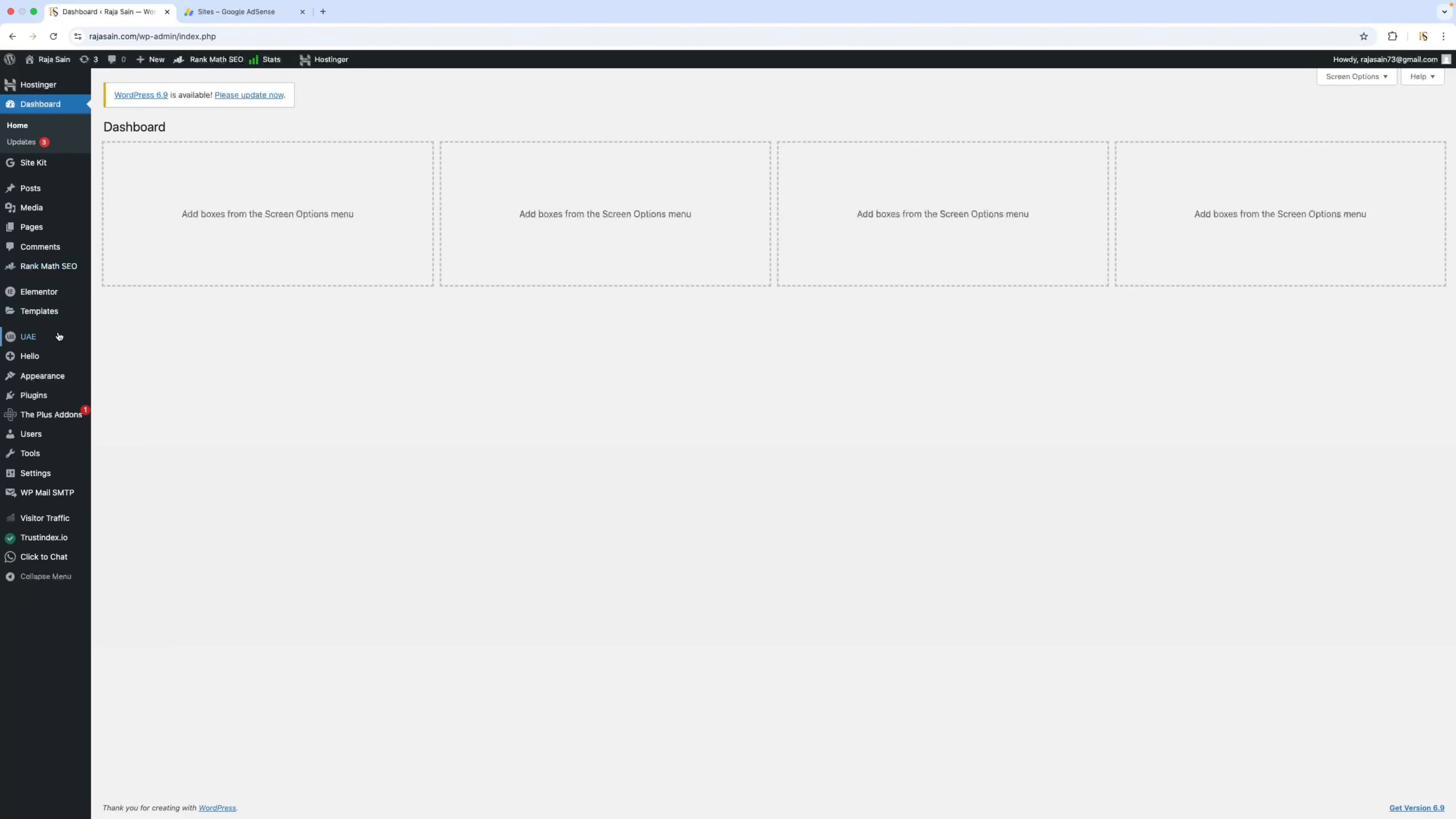
{"action": "mouse_move", "coordinate": [29, 479]}
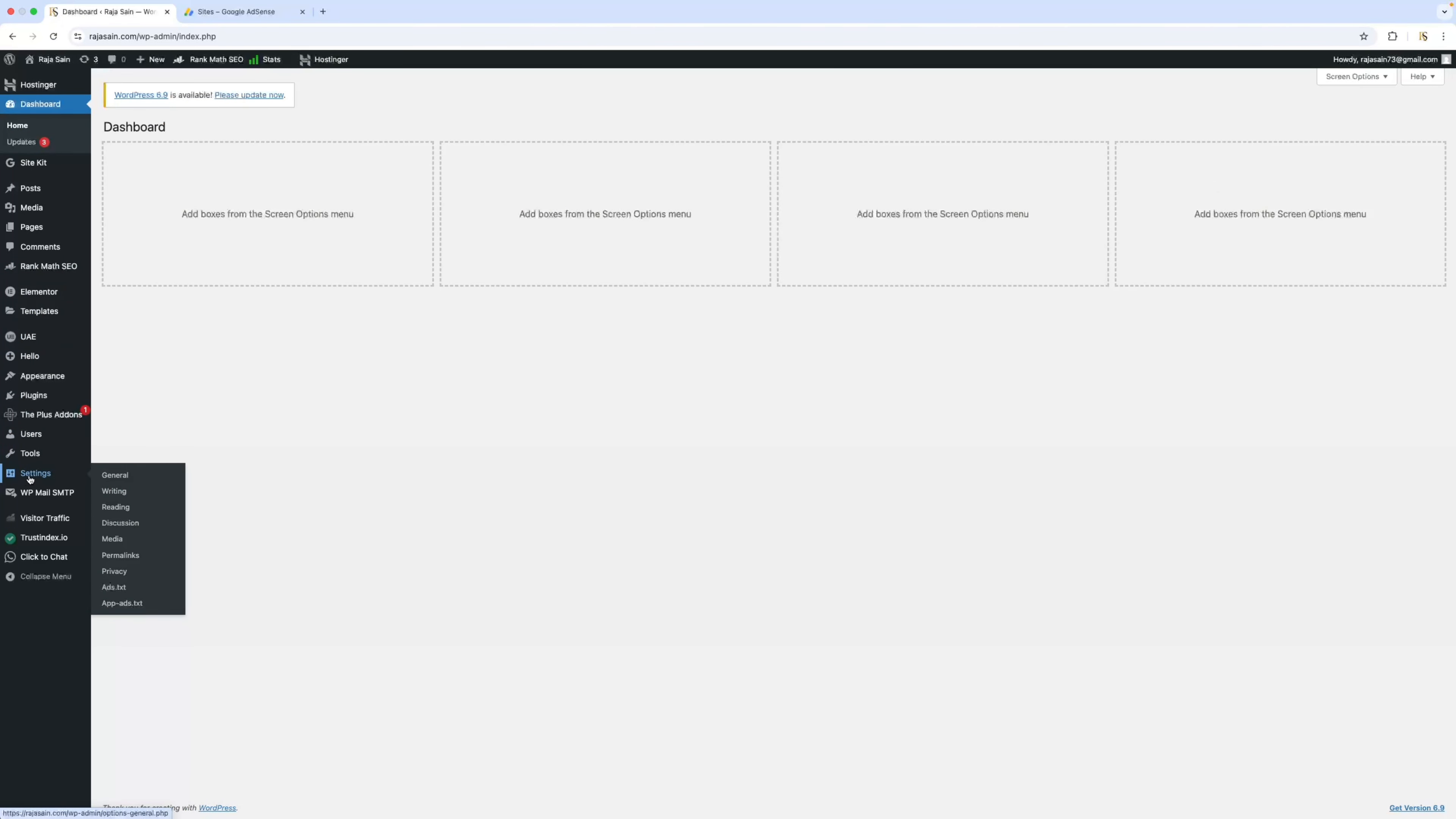
{"action": "left_click", "coordinate": [117, 594]}
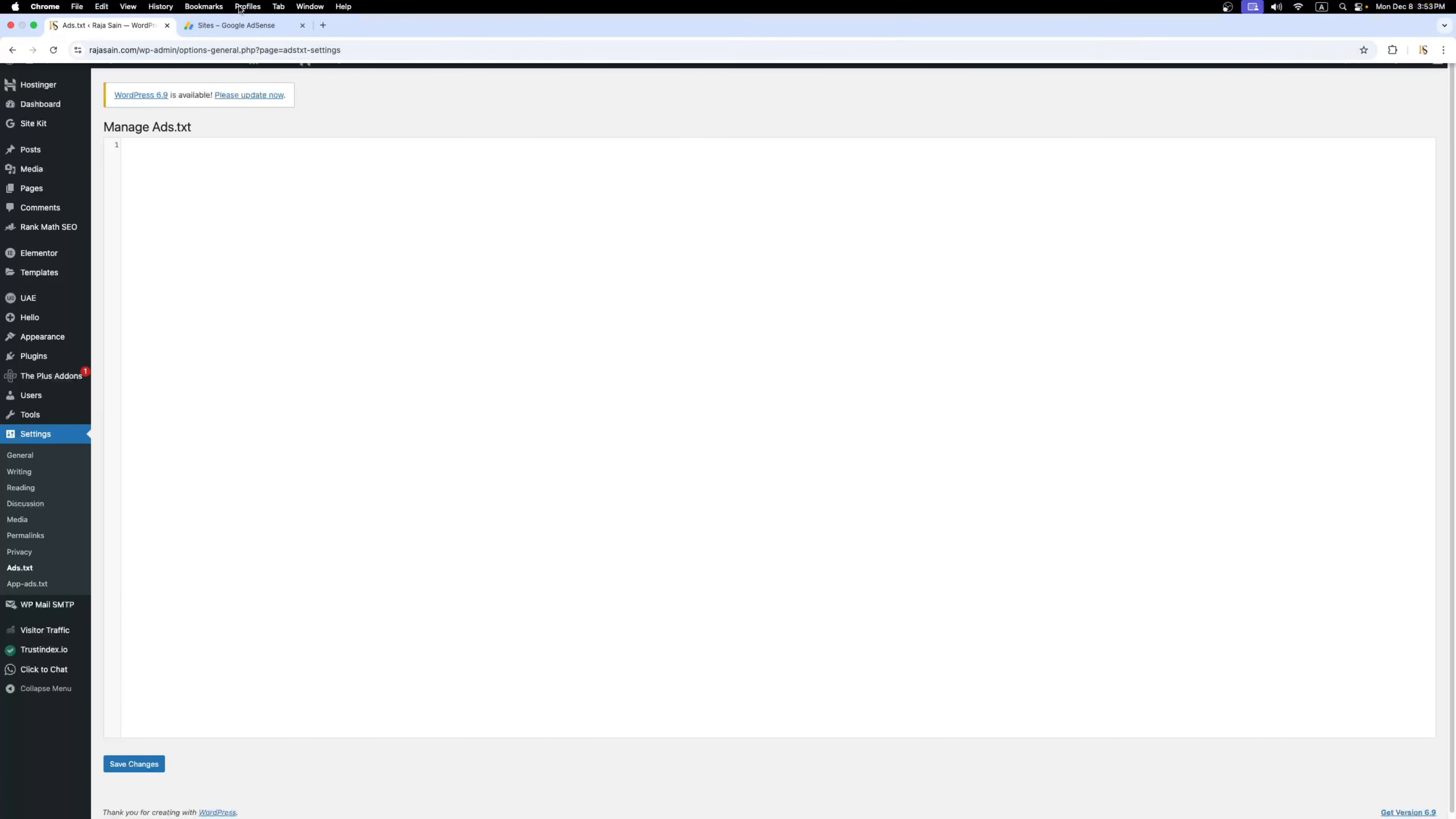
Copy the site's ads.txt code from AdSense, paste it into the WordPress Ads.txt editor and save it.
{"action": "left_click", "coordinate": [235, 30]}
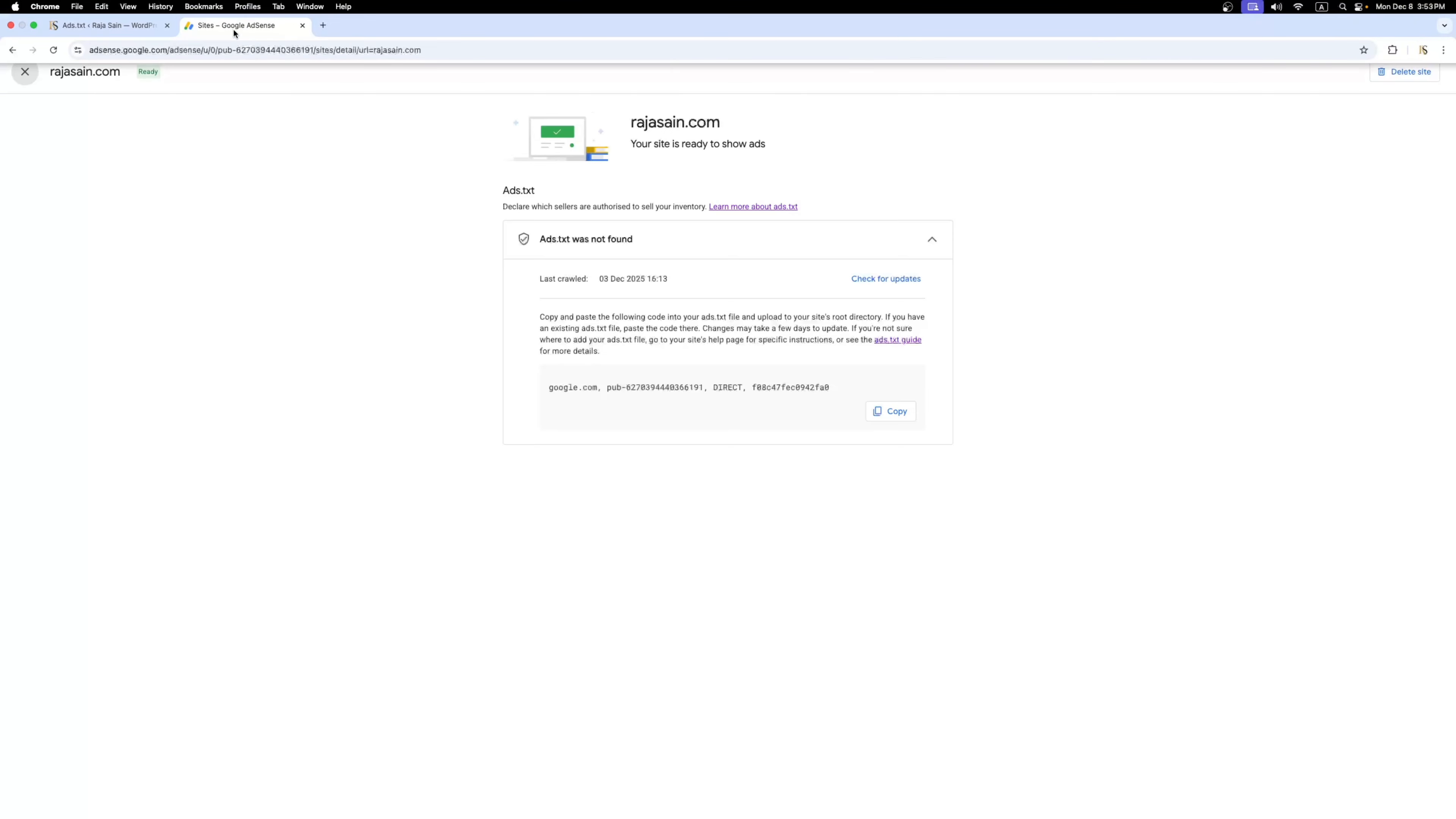
{"action": "left_click", "coordinate": [887, 411]}
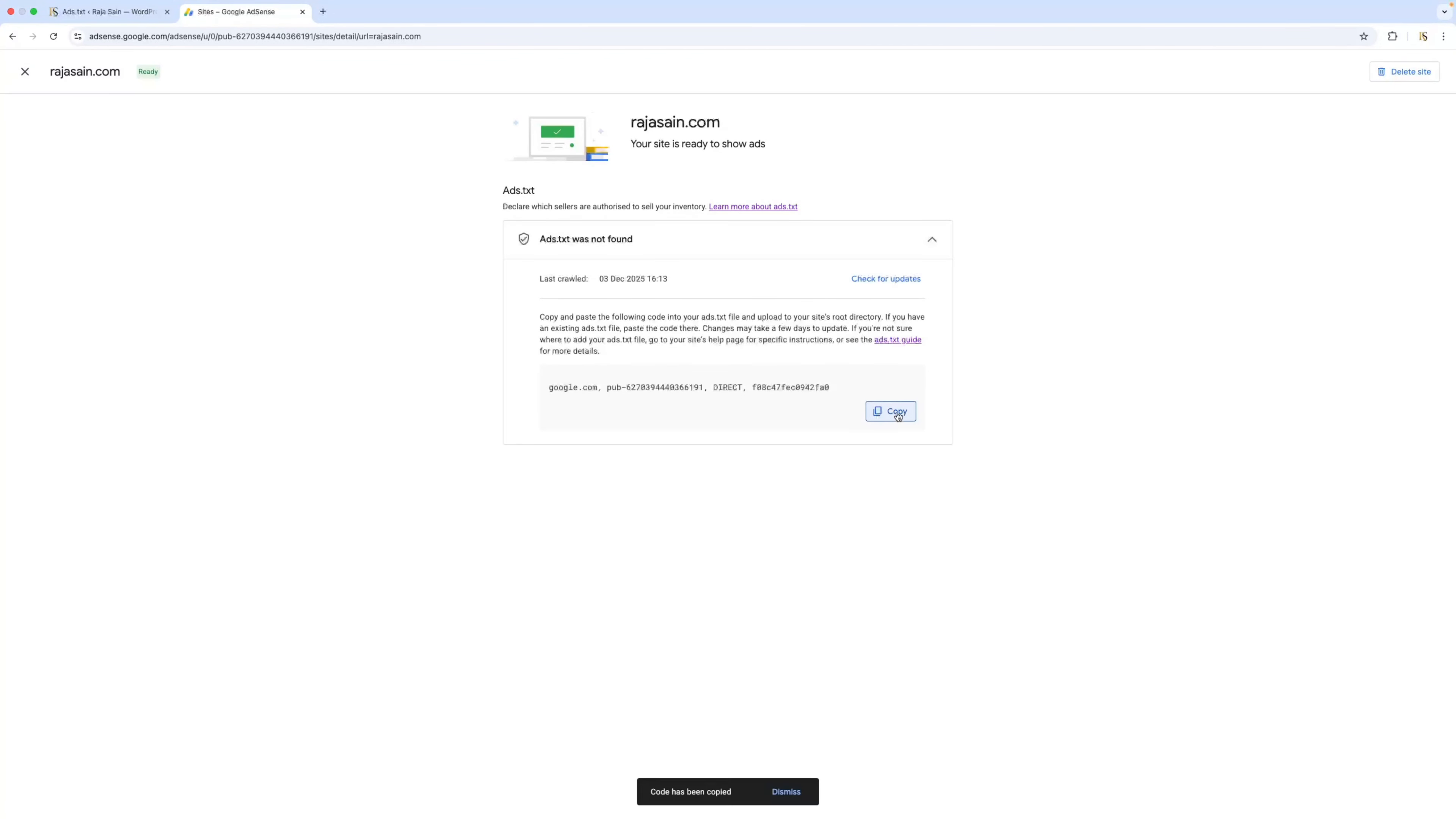
{"action": "left_click", "coordinate": [150, 14]}
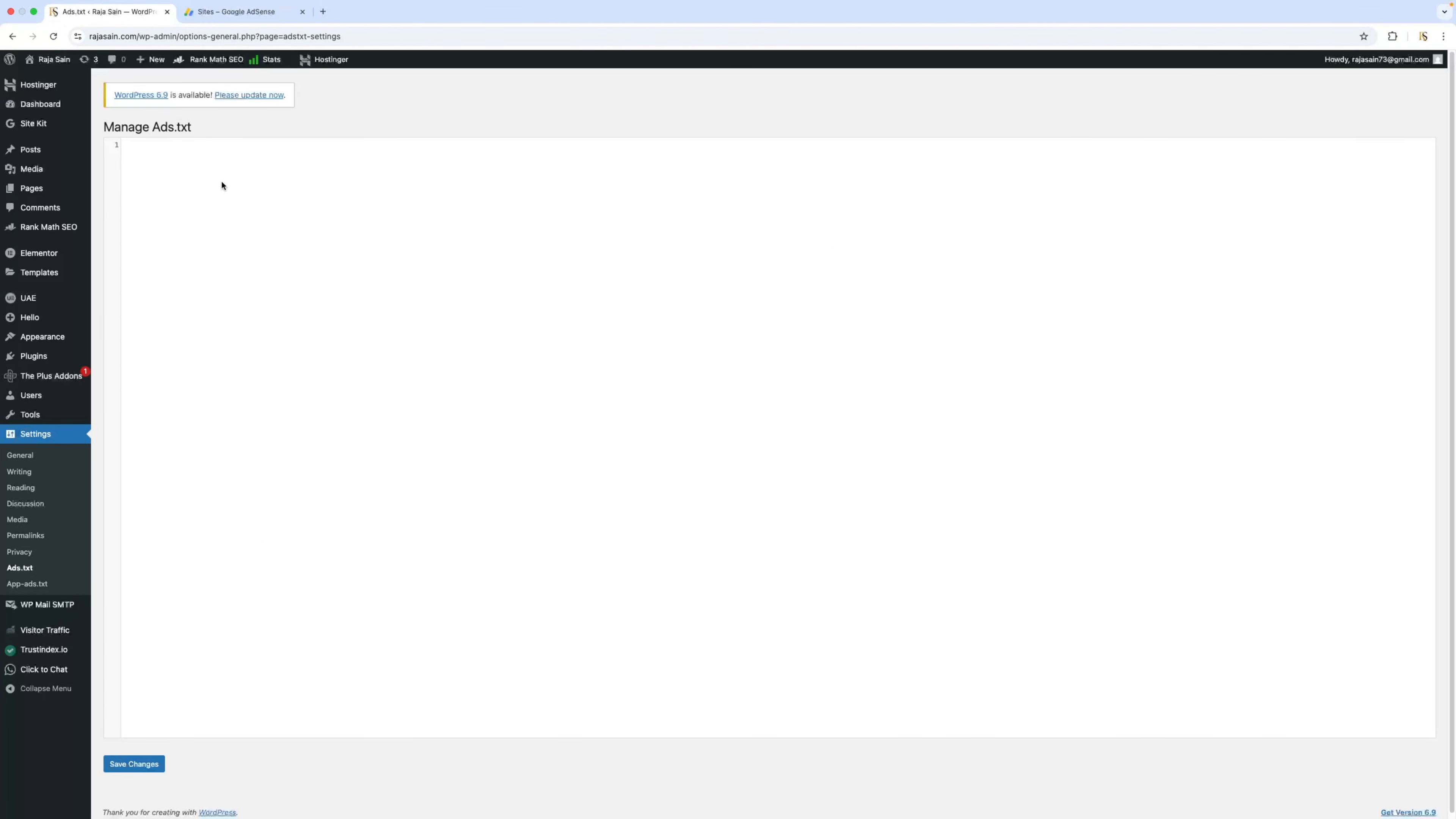
{"action": "key", "text": "super+v"}
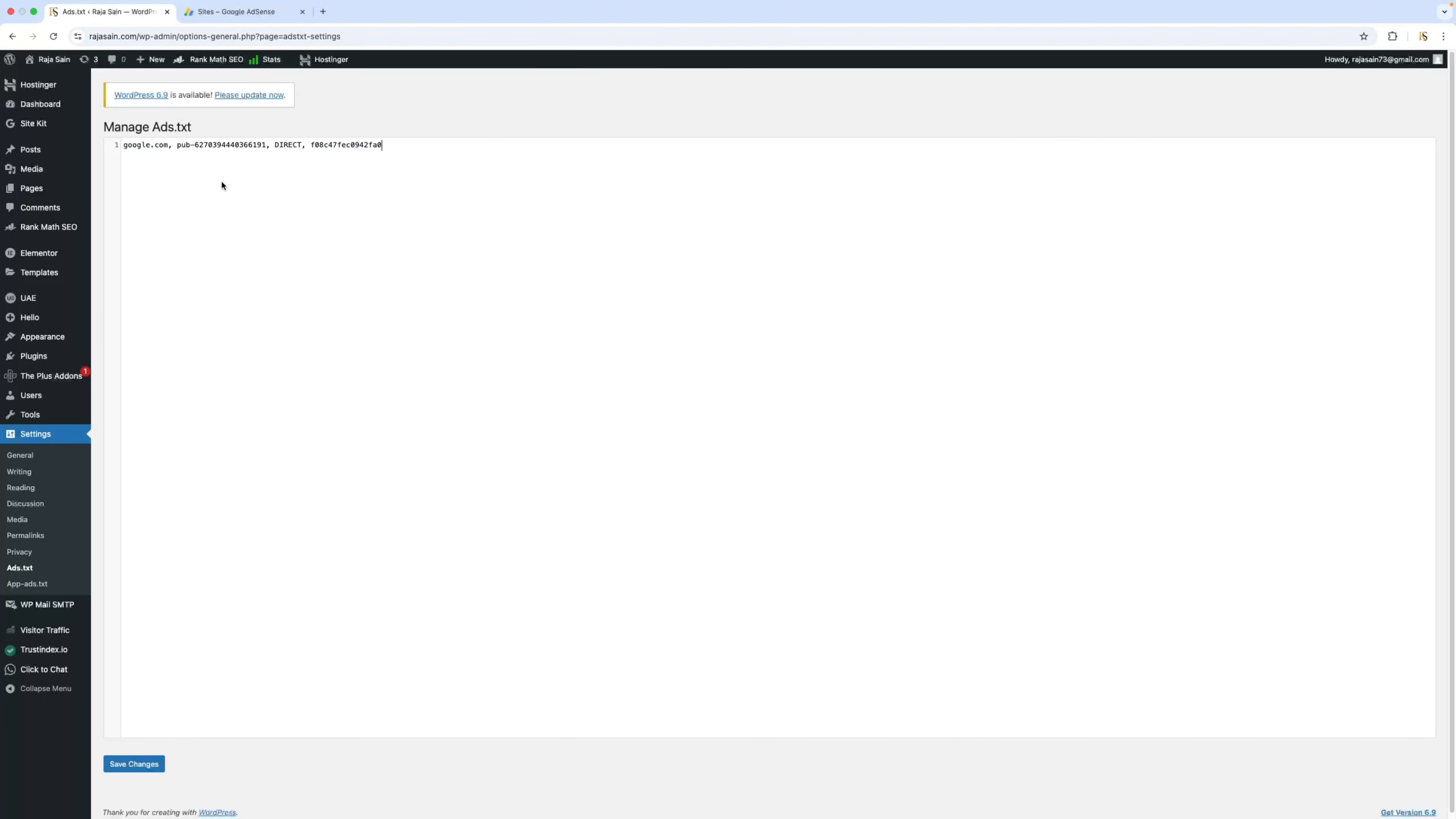
{"action": "left_click", "coordinate": [160, 771]}
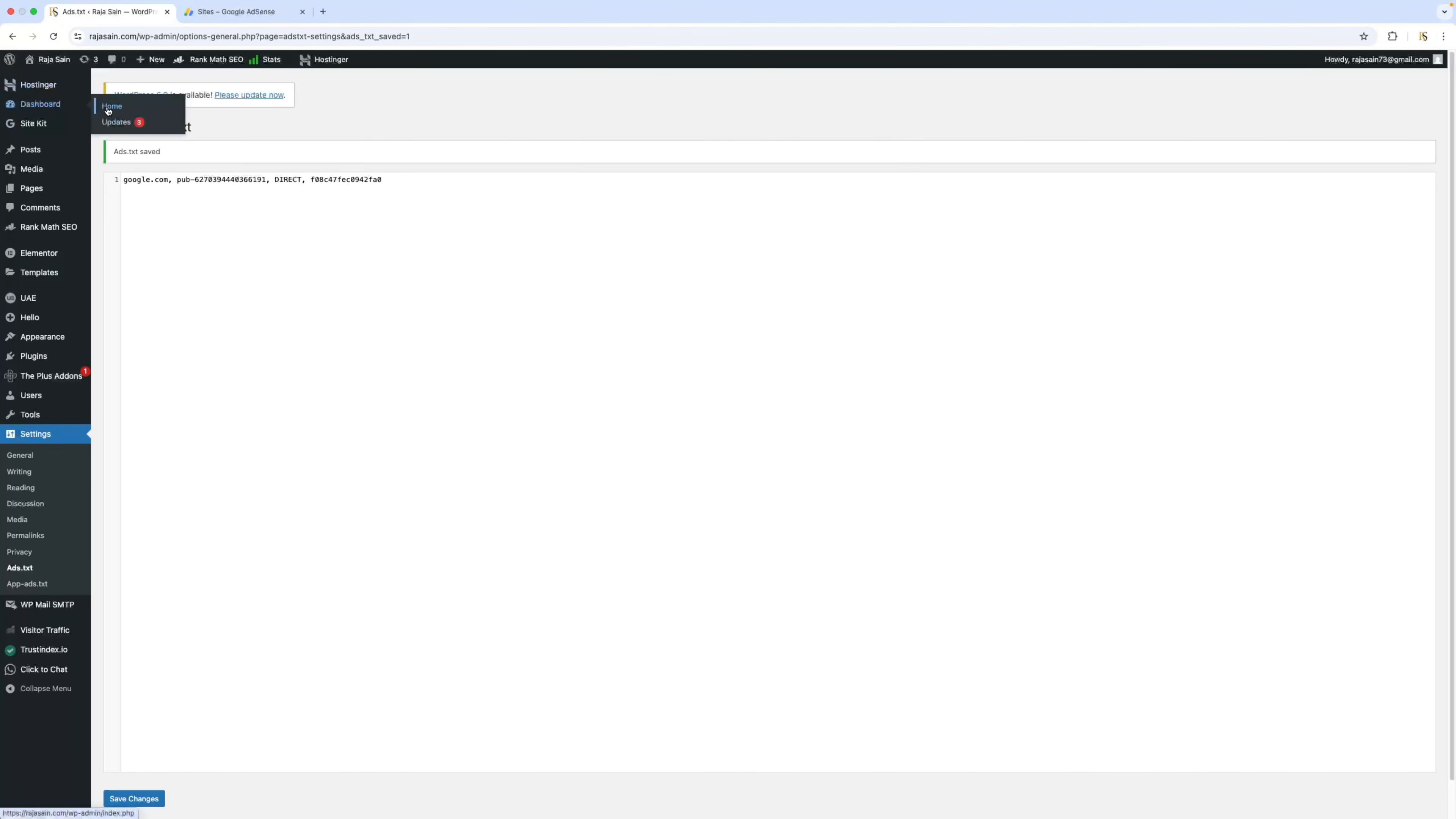
{"action": "left_click", "coordinate": [107, 110]}
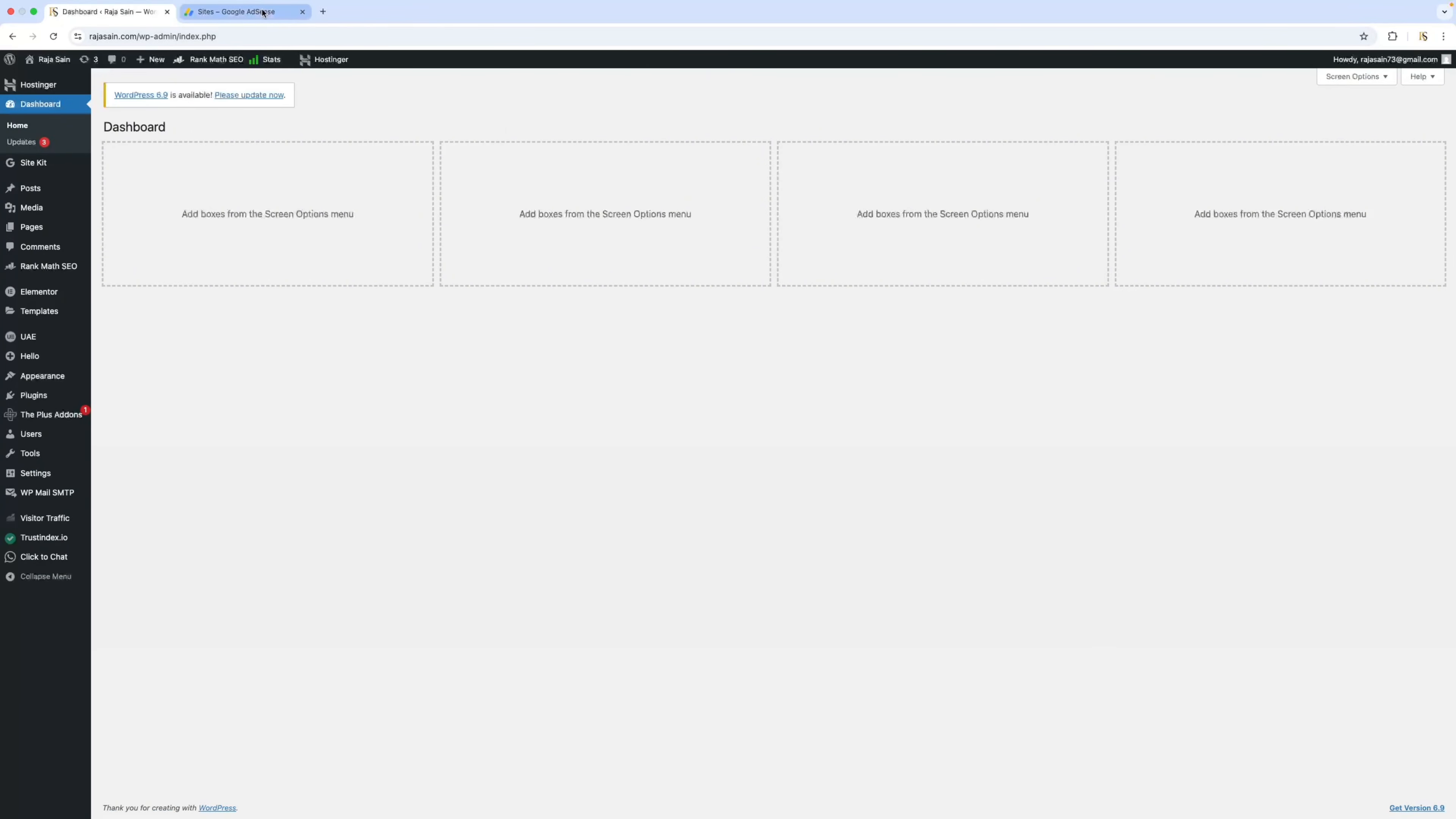
Switch to AdSense and check the site's ads.txt status in the sites list and the earnings alert on the home page.
{"action": "left_click", "coordinate": [262, 13]}
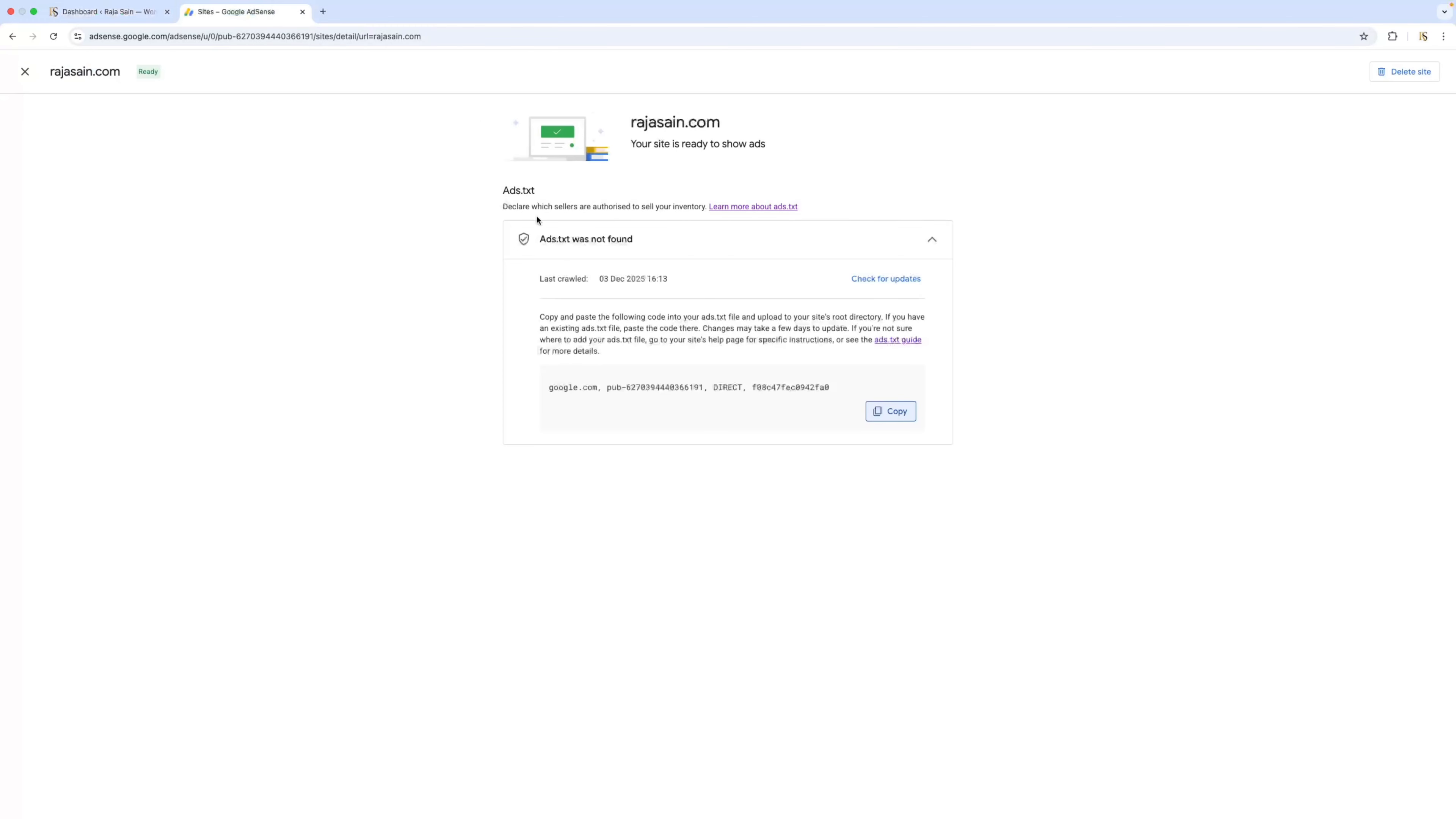
{"action": "left_click", "coordinate": [25, 71]}
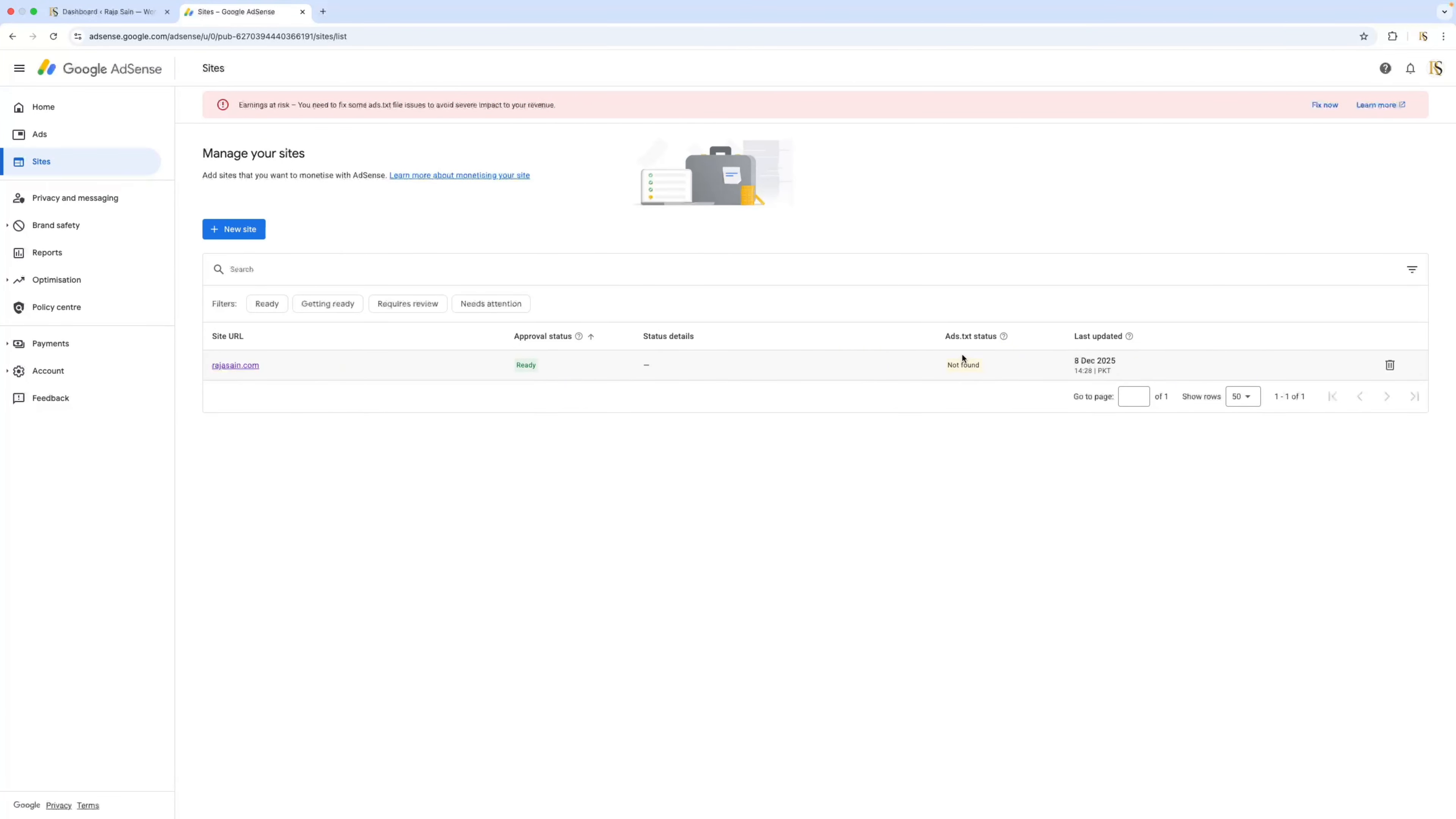
{"action": "left_click", "coordinate": [1327, 108]}
{"action": "left_click", "coordinate": [1326, 111]}
{"action": "left_click", "coordinate": [49, 114]}
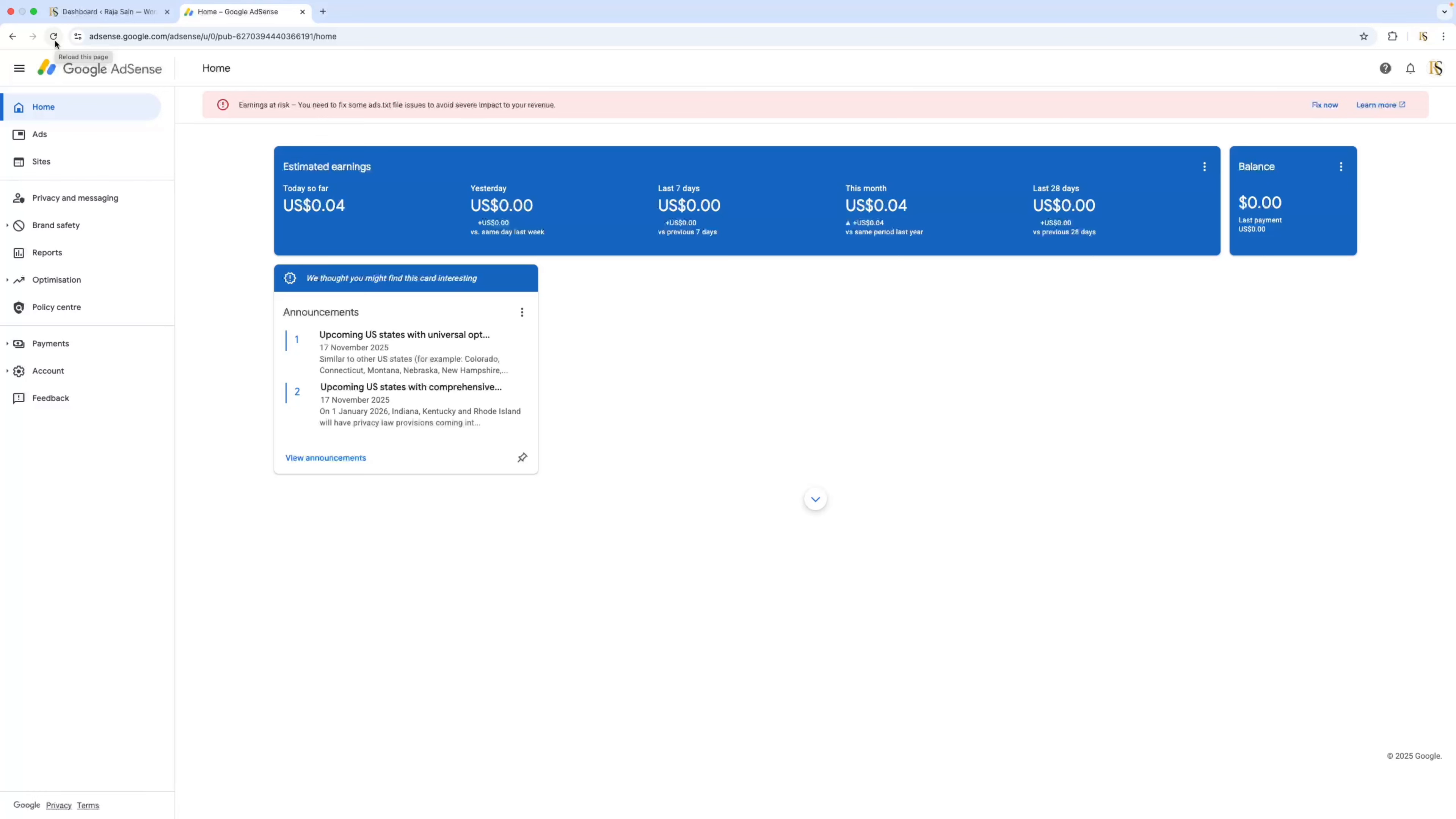
Switch to WordPress, reopen the Ads.txt settings and save the existing entry again.
{"action": "left_click", "coordinate": [80, 12]}
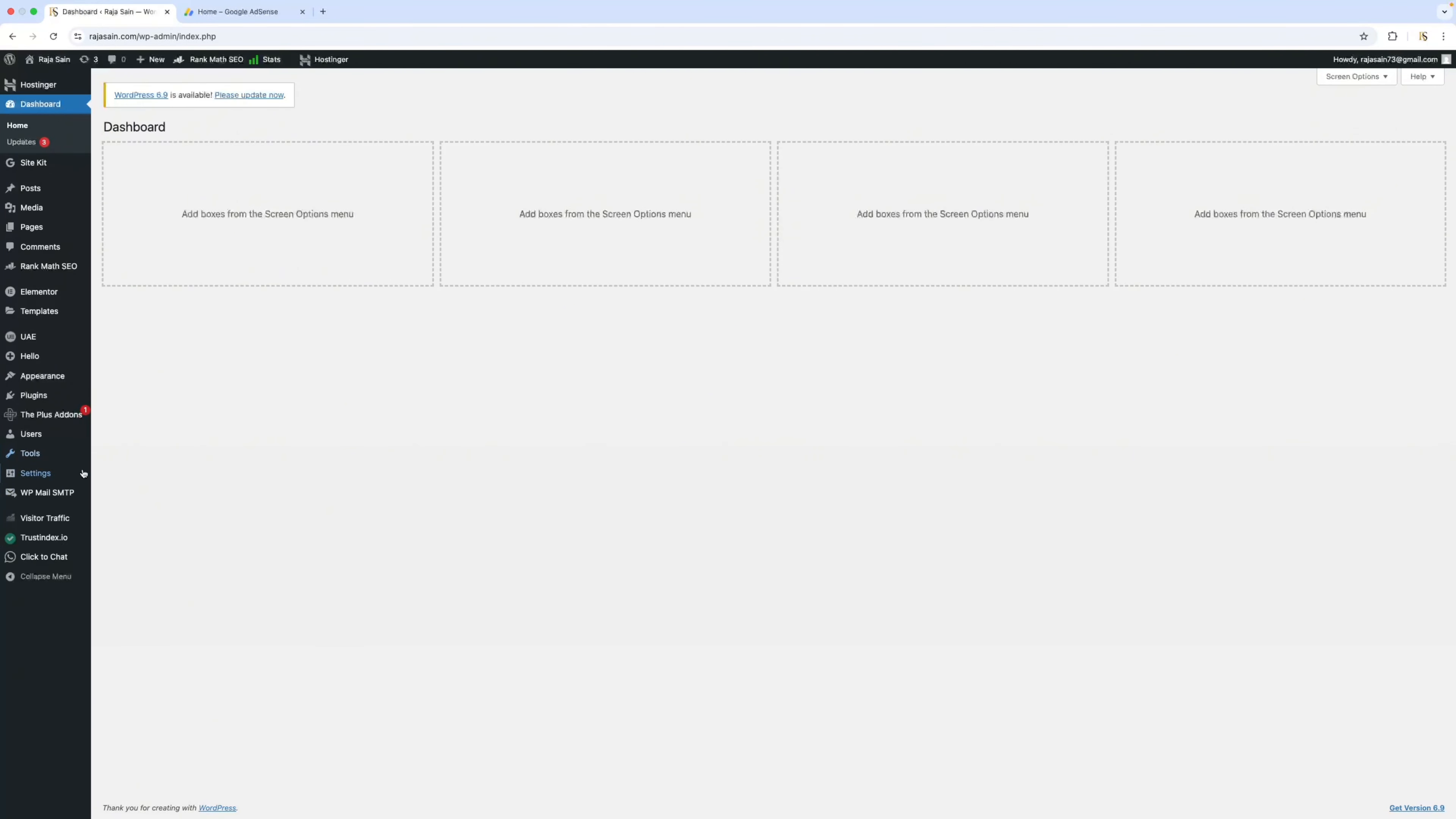
{"action": "mouse_move", "coordinate": [52, 474]}
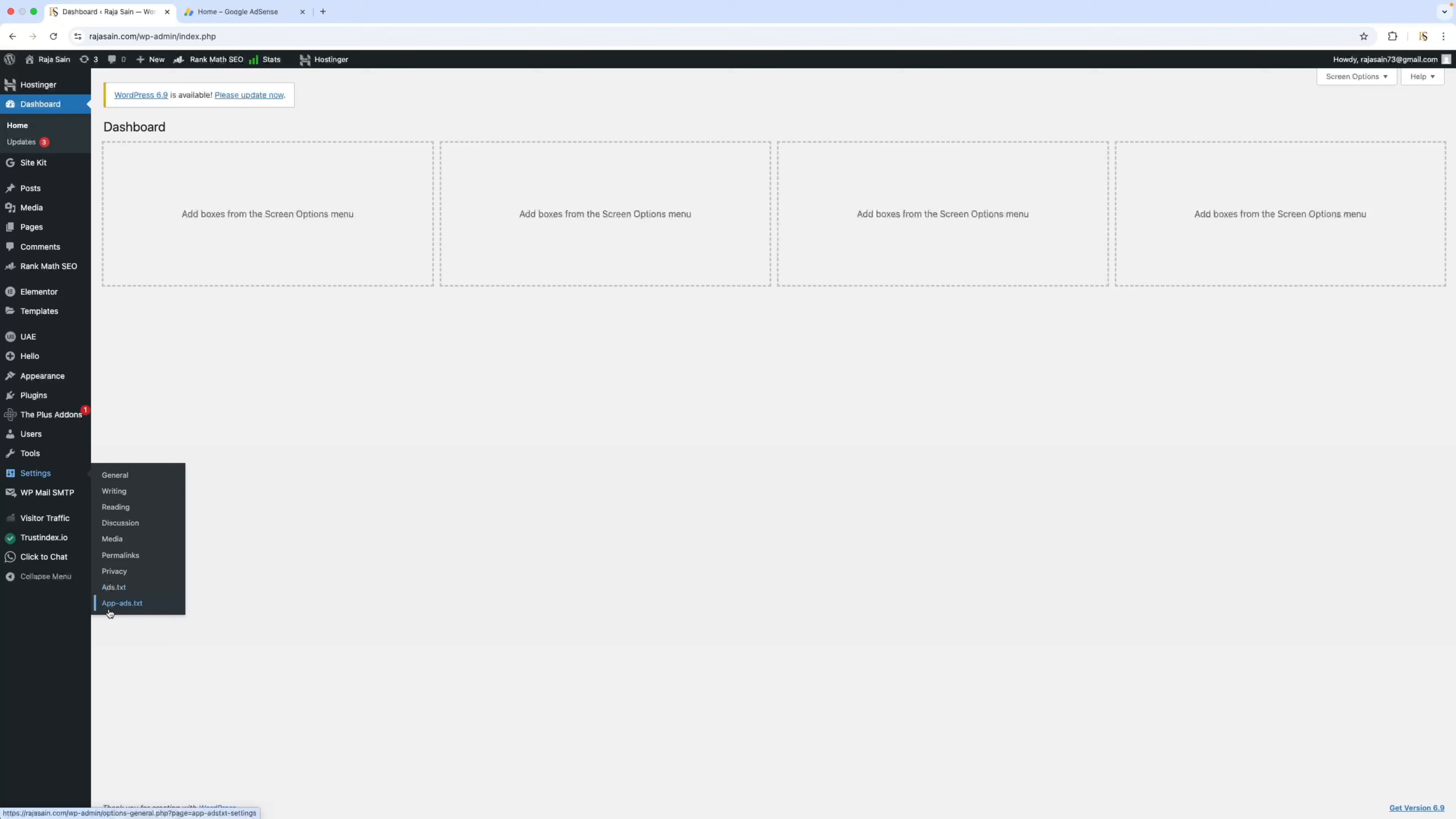
{"action": "left_click", "coordinate": [121, 594]}
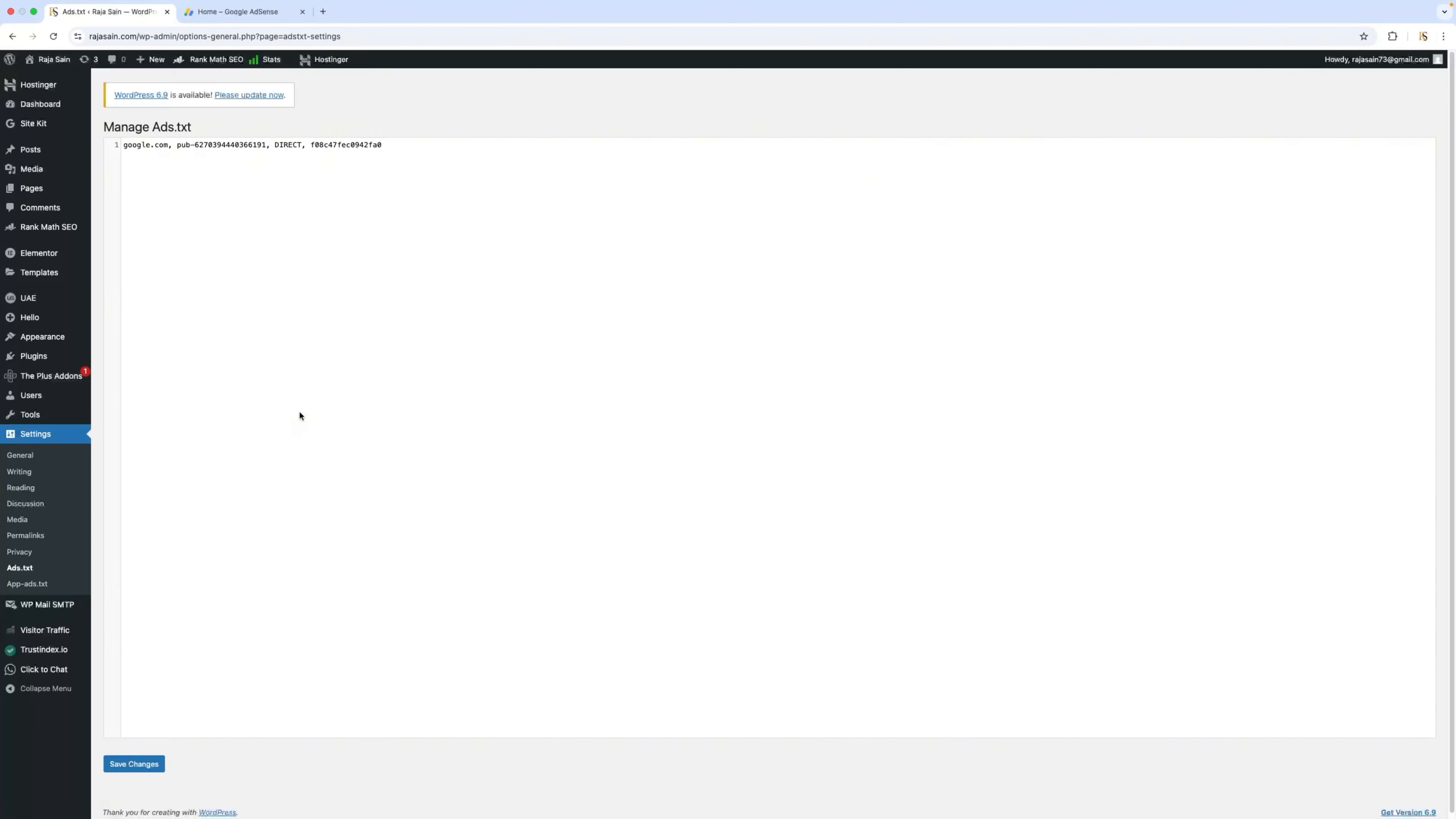
{"action": "left_click", "coordinate": [147, 769]}
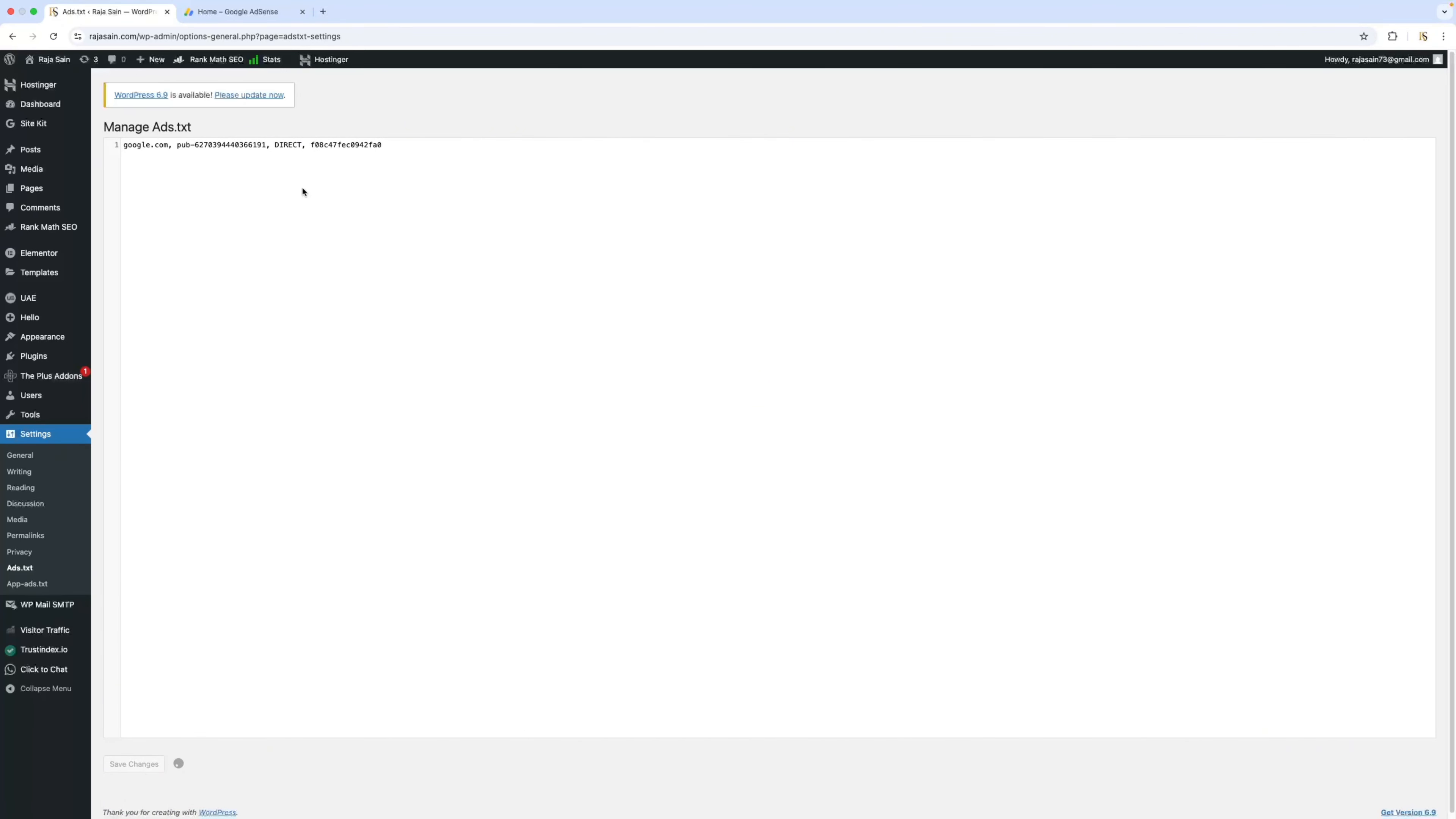
Switch to AdSense, open the site's ads.txt details, run a check for updates and dismiss the result message.
{"action": "left_click", "coordinate": [259, 12]}
{"action": "left_click", "coordinate": [61, 67]}
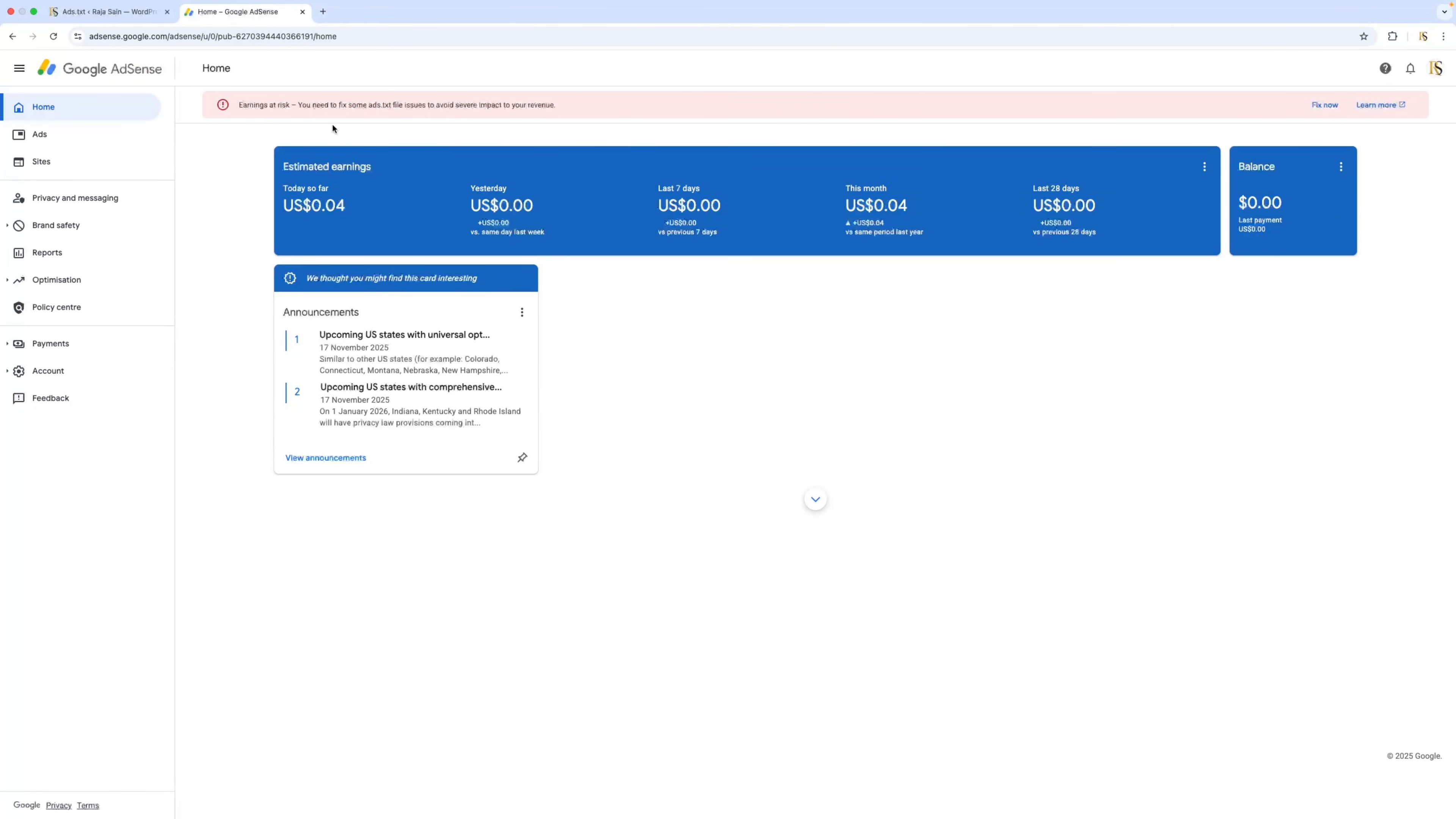
{"action": "left_click", "coordinate": [59, 163]}
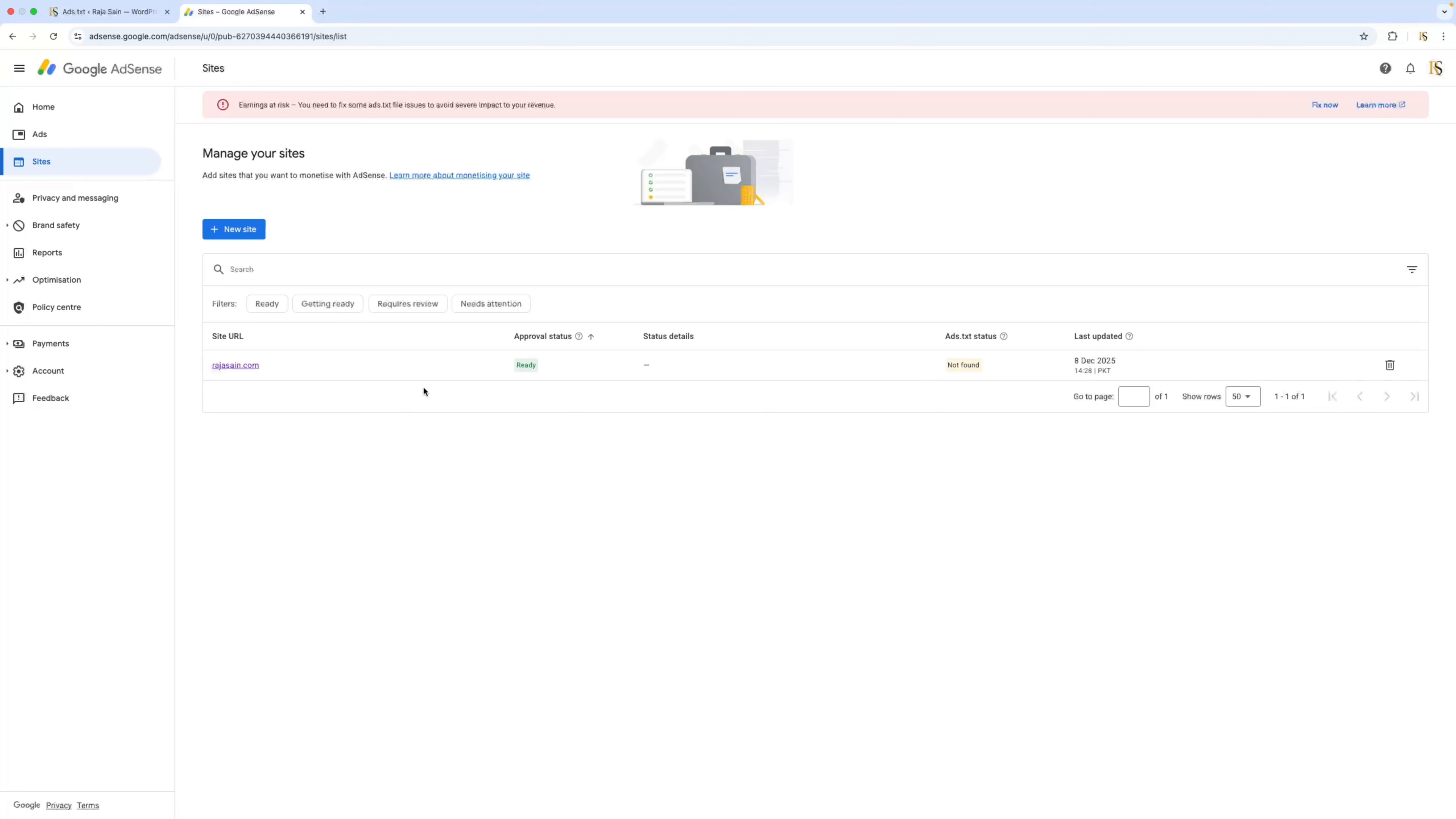
{"action": "left_click", "coordinate": [244, 367]}
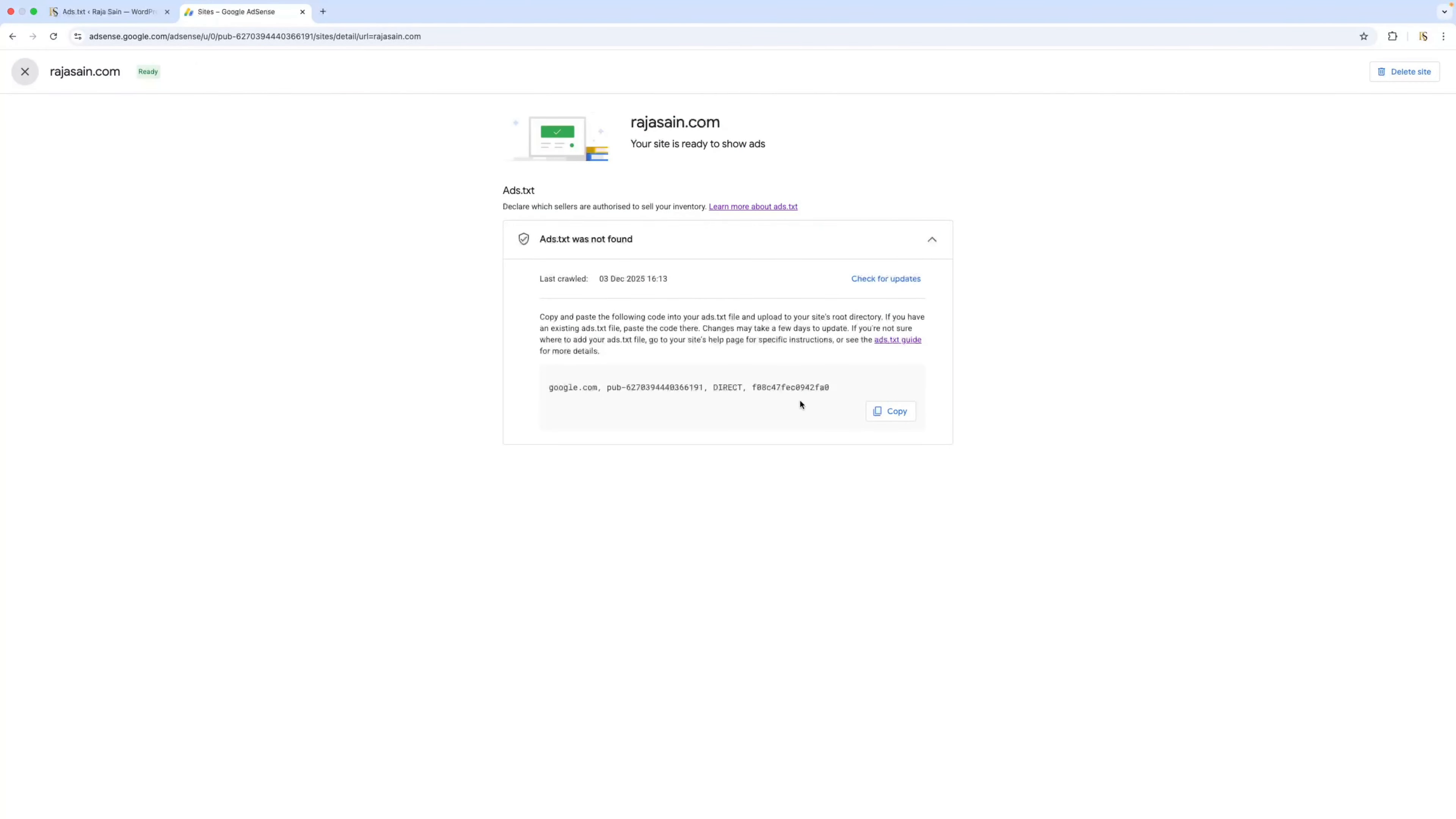
{"action": "left_click", "coordinate": [892, 281]}
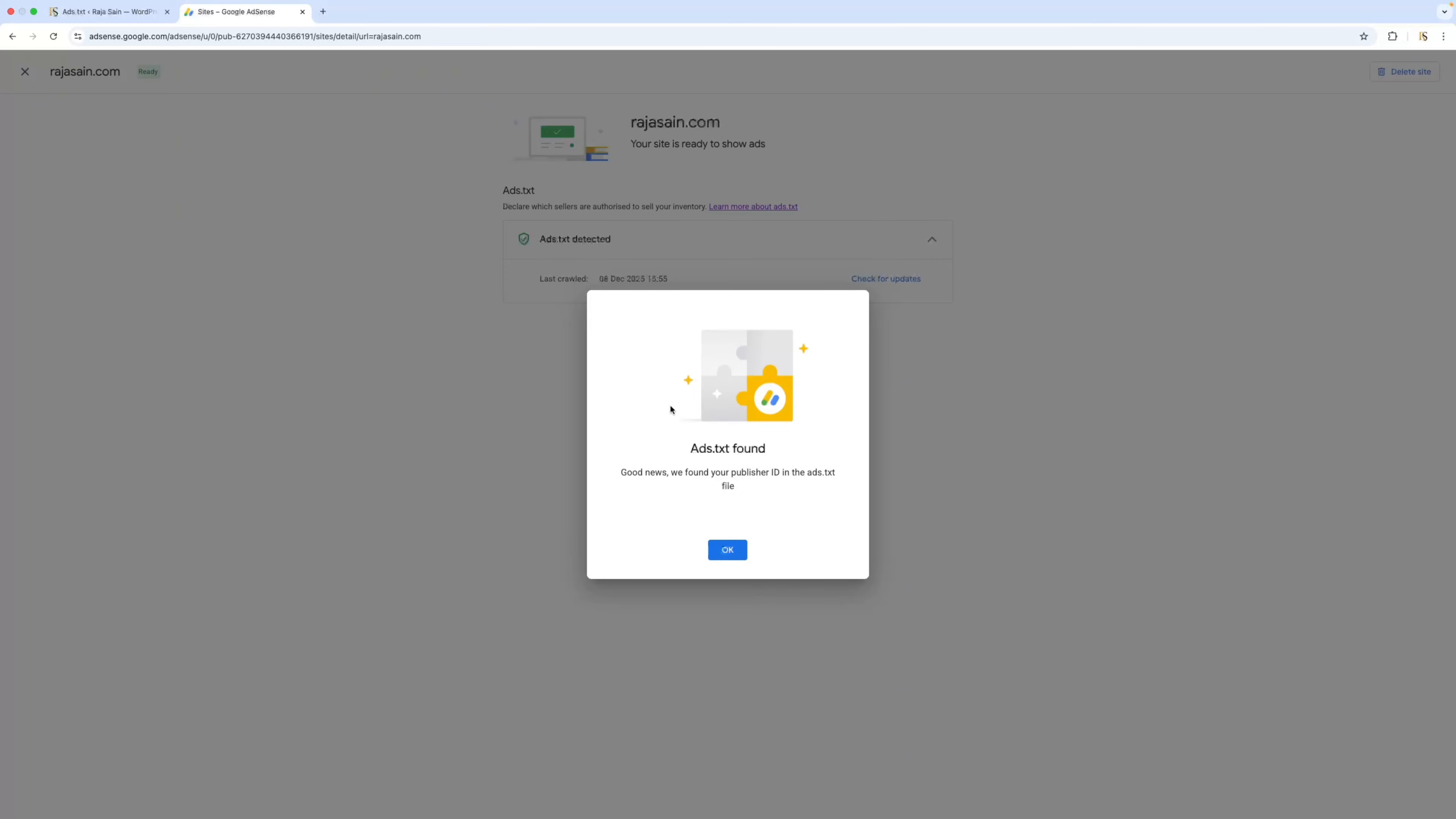
{"action": "left_click", "coordinate": [728, 550]}
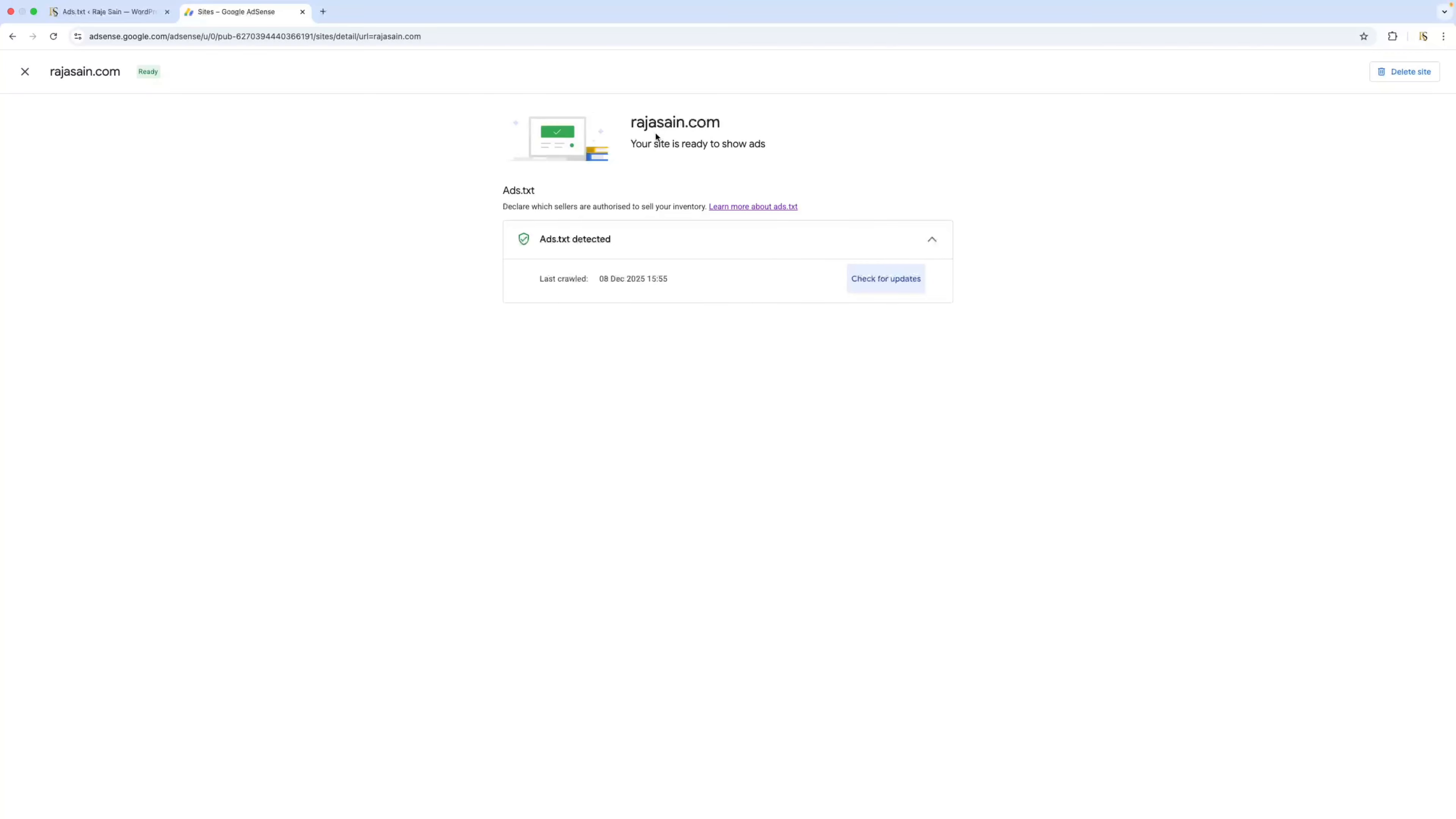
Review the ads.txt status in the AdSense sites list and the earnings alert on the home page.
{"action": "left_click", "coordinate": [25, 71]}
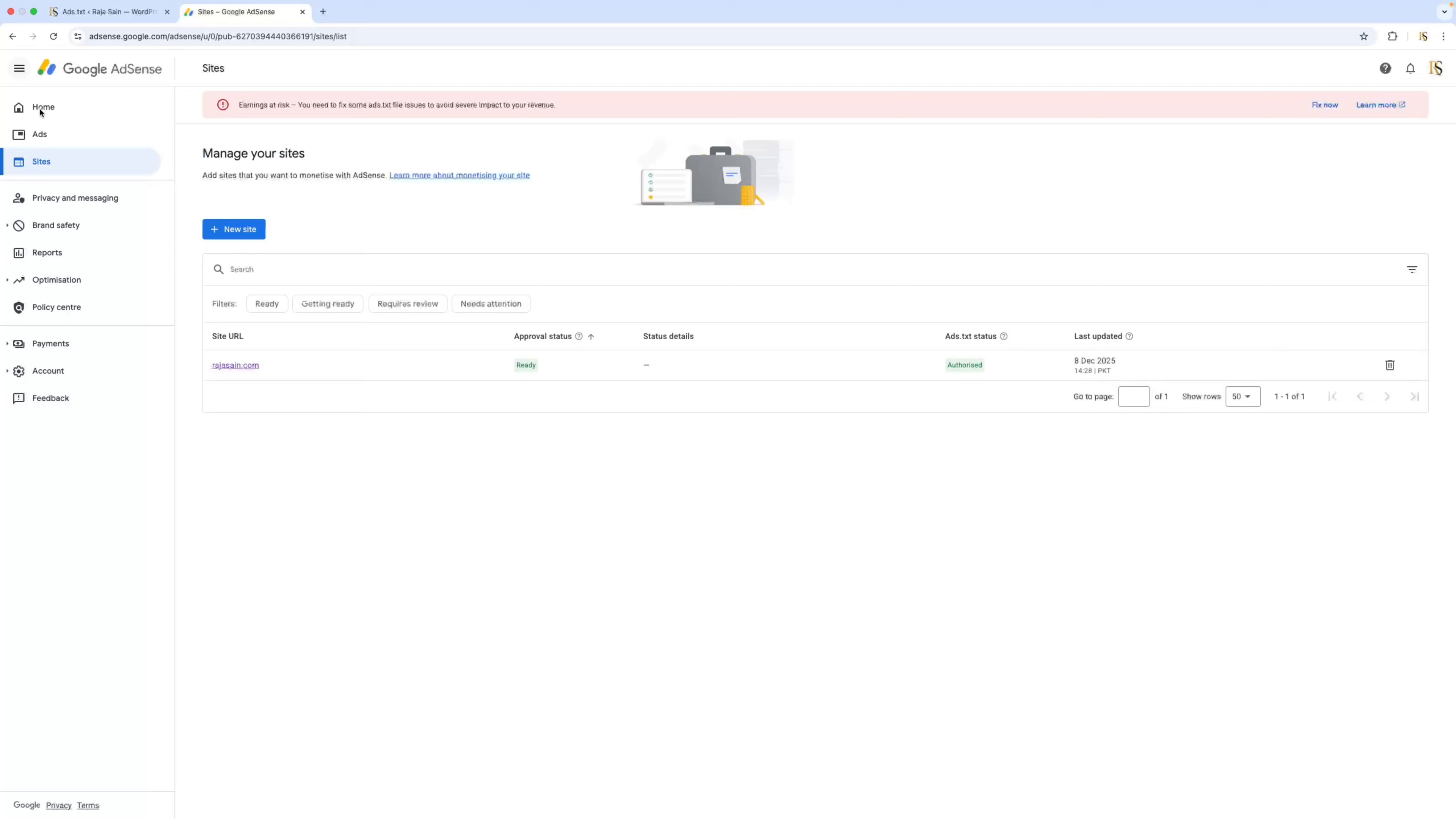
{"action": "left_click", "coordinate": [41, 108]}
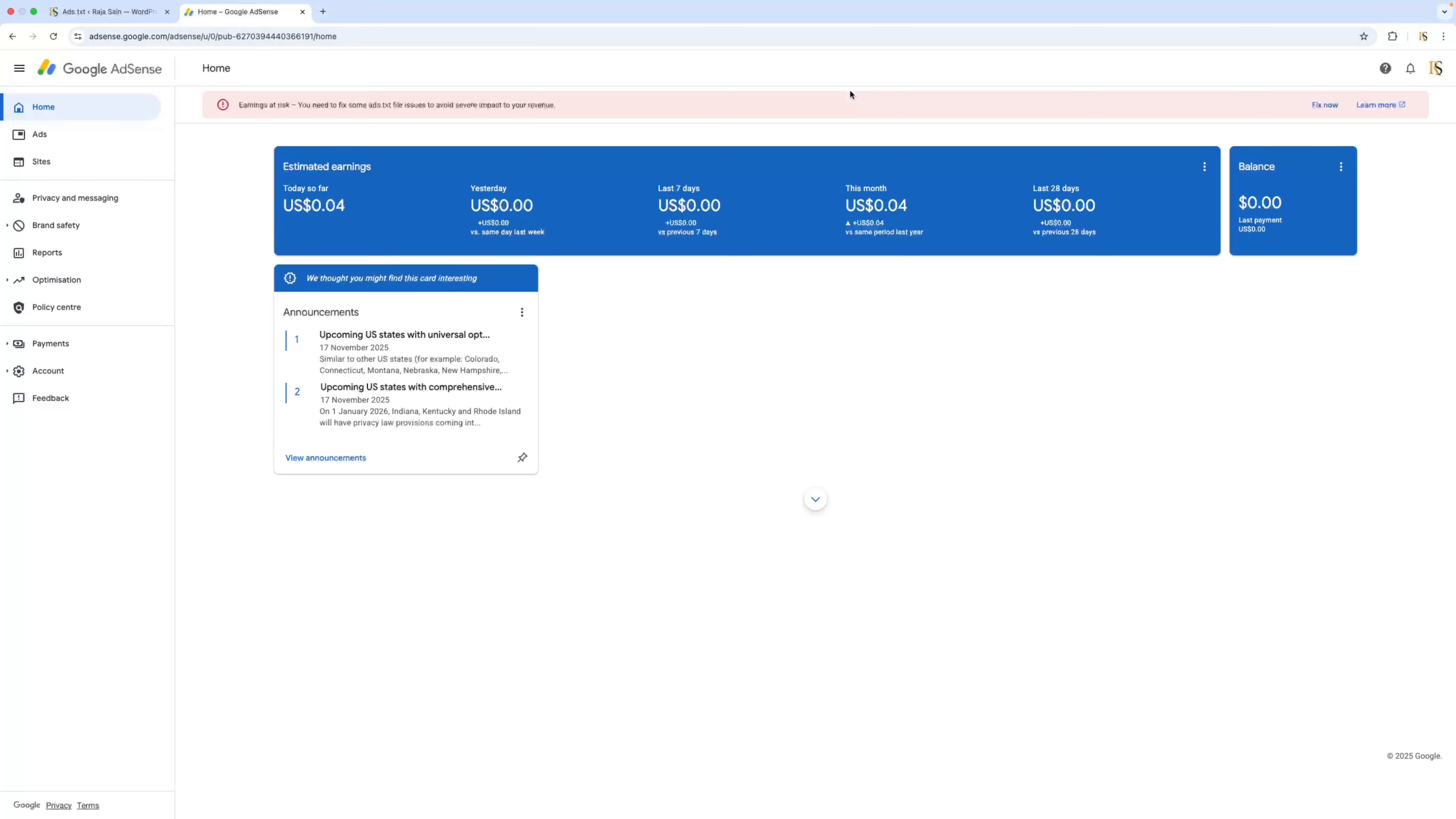
{"action": "left_click", "coordinate": [40, 170]}
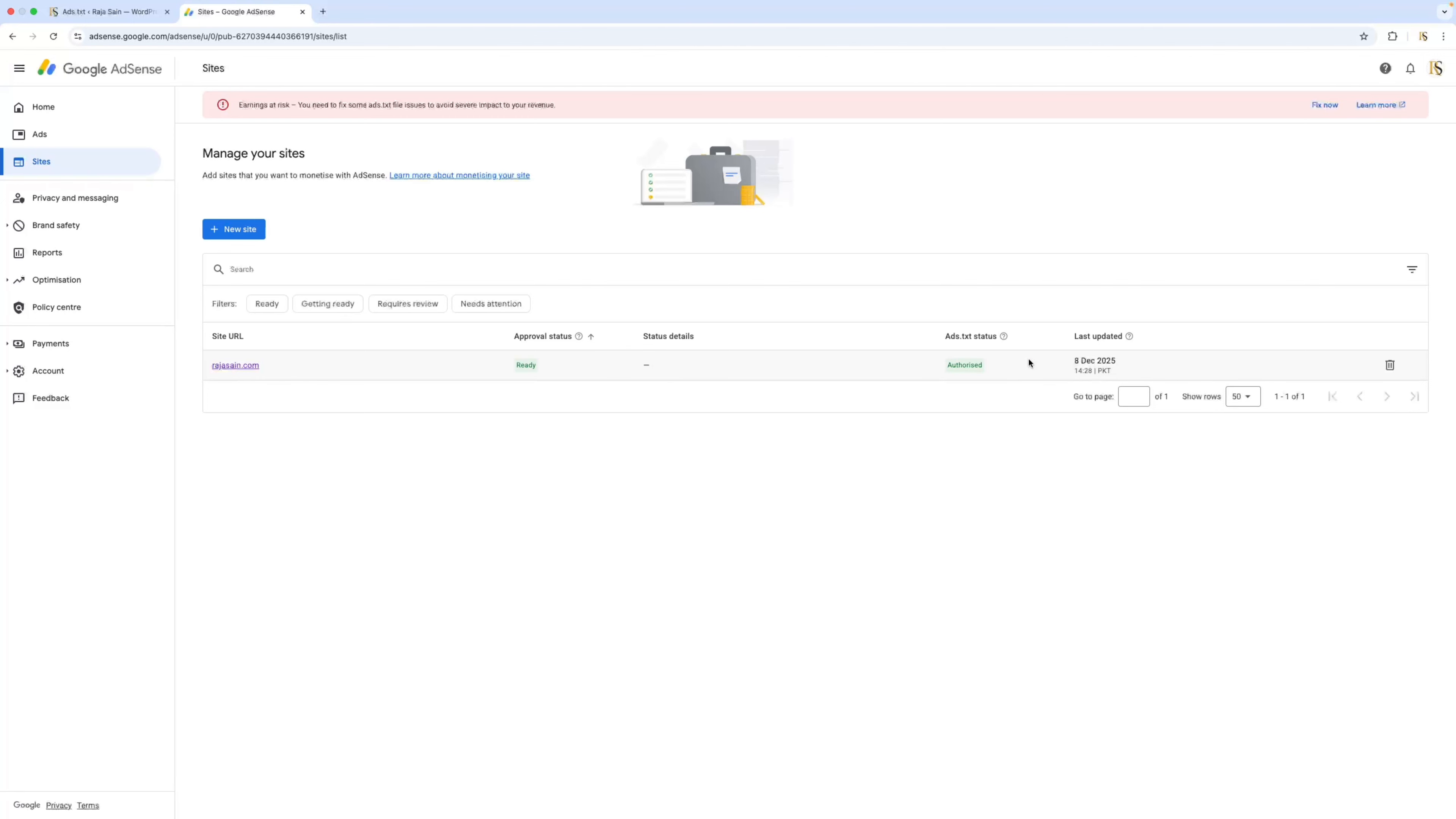
Open the live website in a new browser tab and examine the ads shown along its home page.
{"action": "left_click", "coordinate": [326, 13]}
{"action": "type", "text": "ra"}
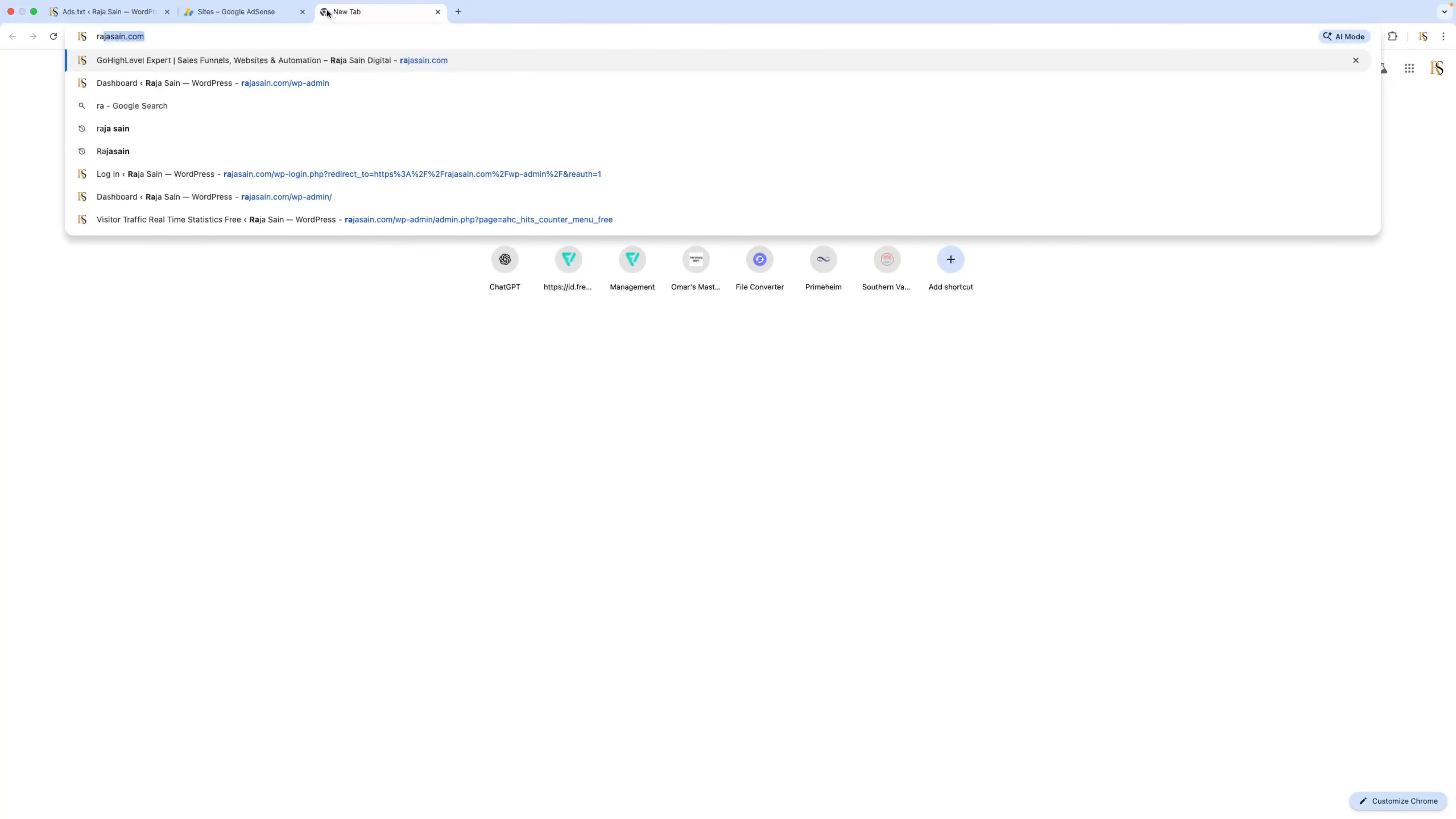
{"action": "key", "text": "Return"}
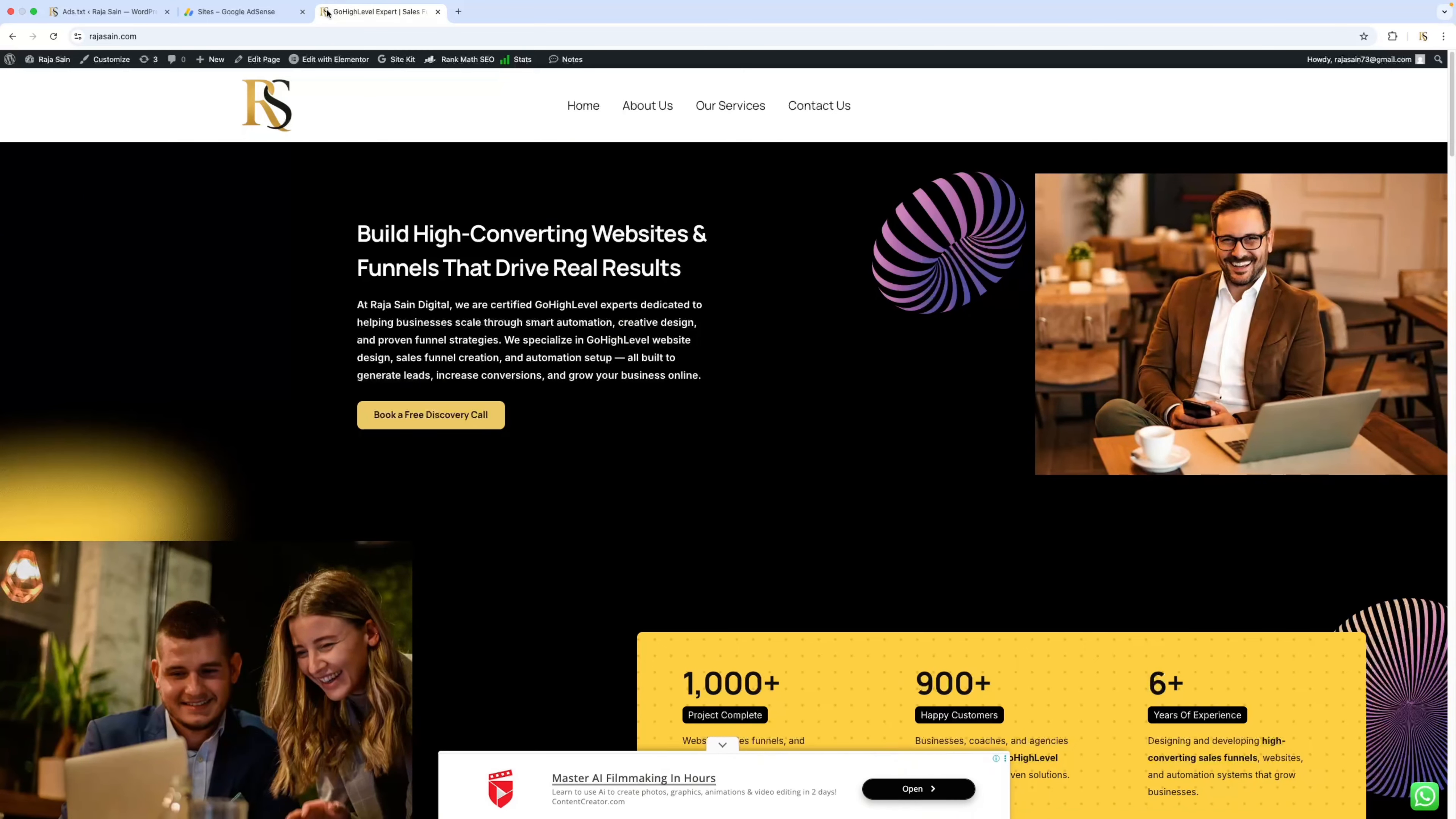
{"action": "scroll", "coordinate": [586, 423], "scroll_direction": "down", "scroll_amount": 2}
{"action": "scroll", "coordinate": [585, 423], "scroll_direction": "down", "scroll_amount": 3}
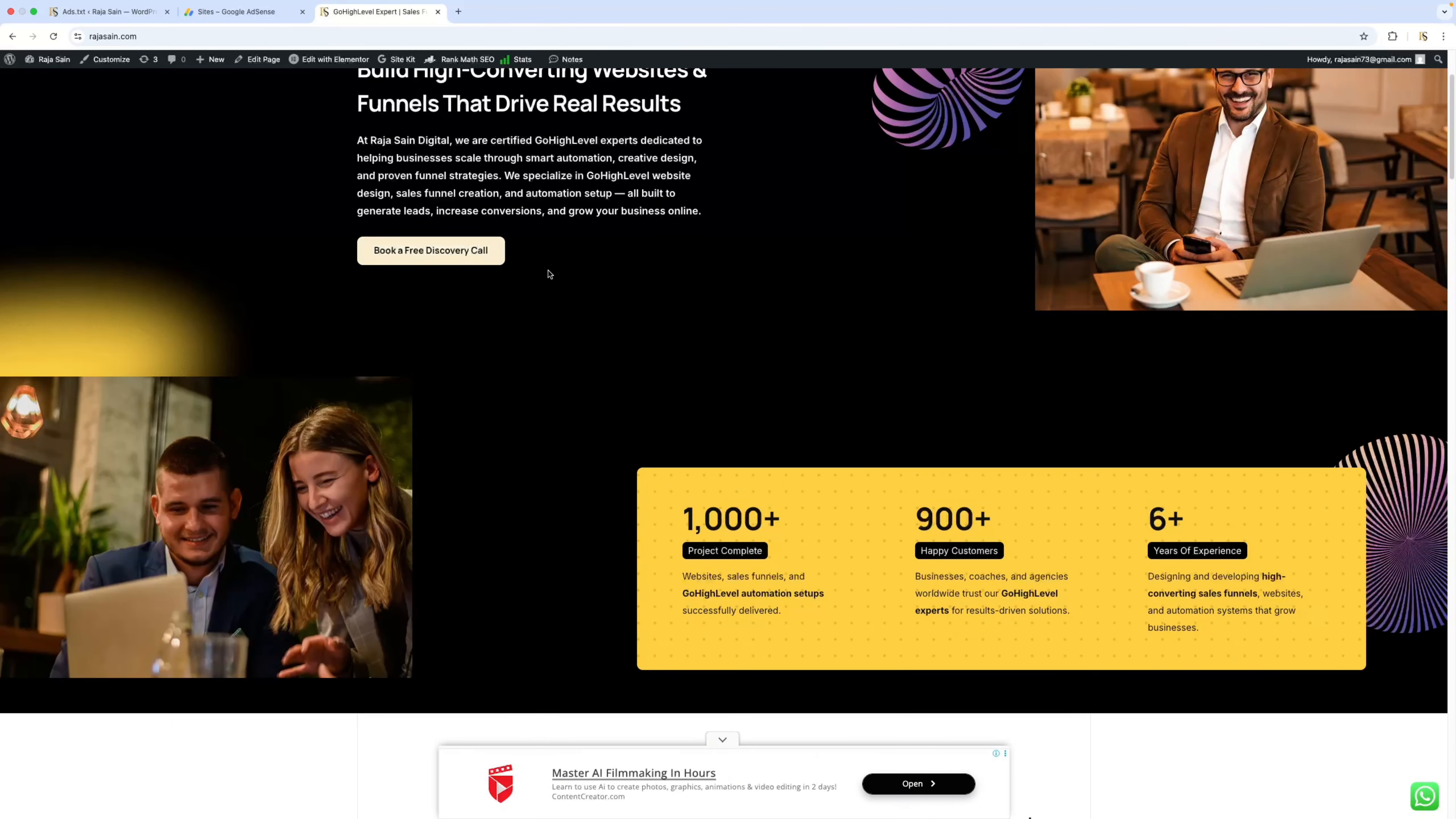
{"action": "scroll", "coordinate": [546, 273], "scroll_direction": "up", "scroll_amount": 5}
{"action": "scroll", "coordinate": [694, 313], "scroll_direction": "down", "scroll_amount": 20}
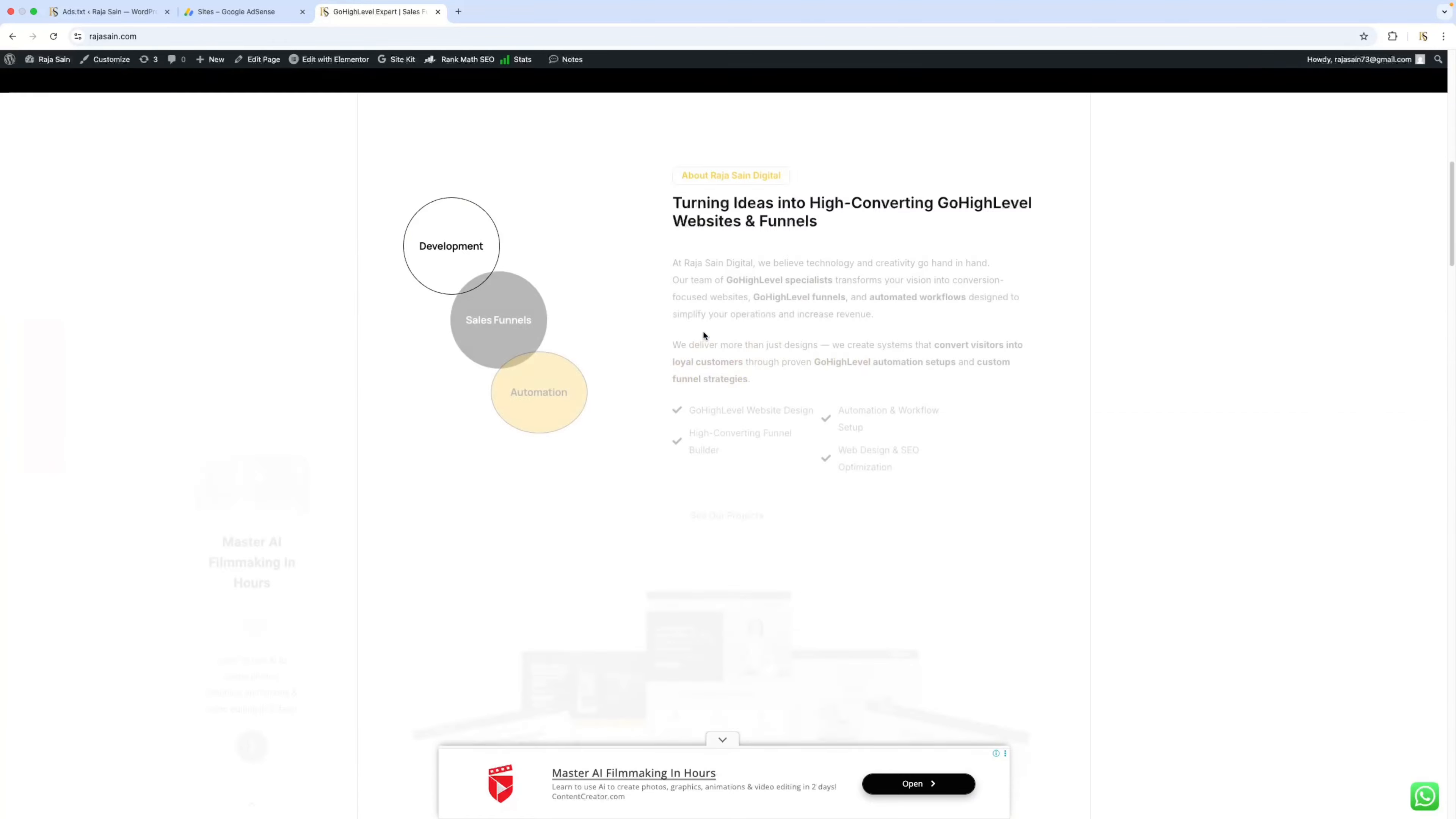
{"action": "scroll", "coordinate": [704, 336], "scroll_direction": "down", "scroll_amount": 20}
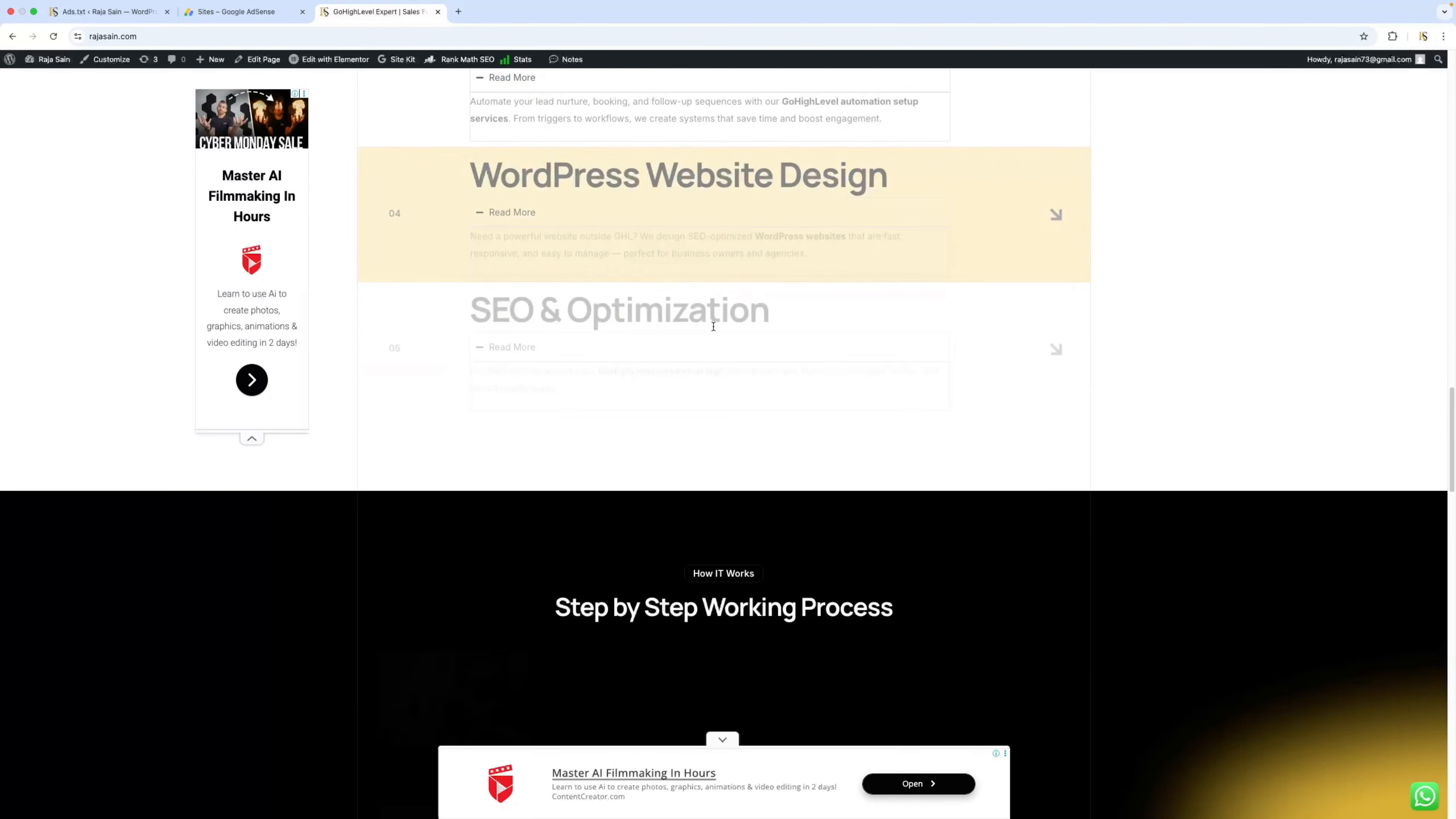
{"action": "scroll", "coordinate": [716, 331], "scroll_direction": "down", "scroll_amount": 20}
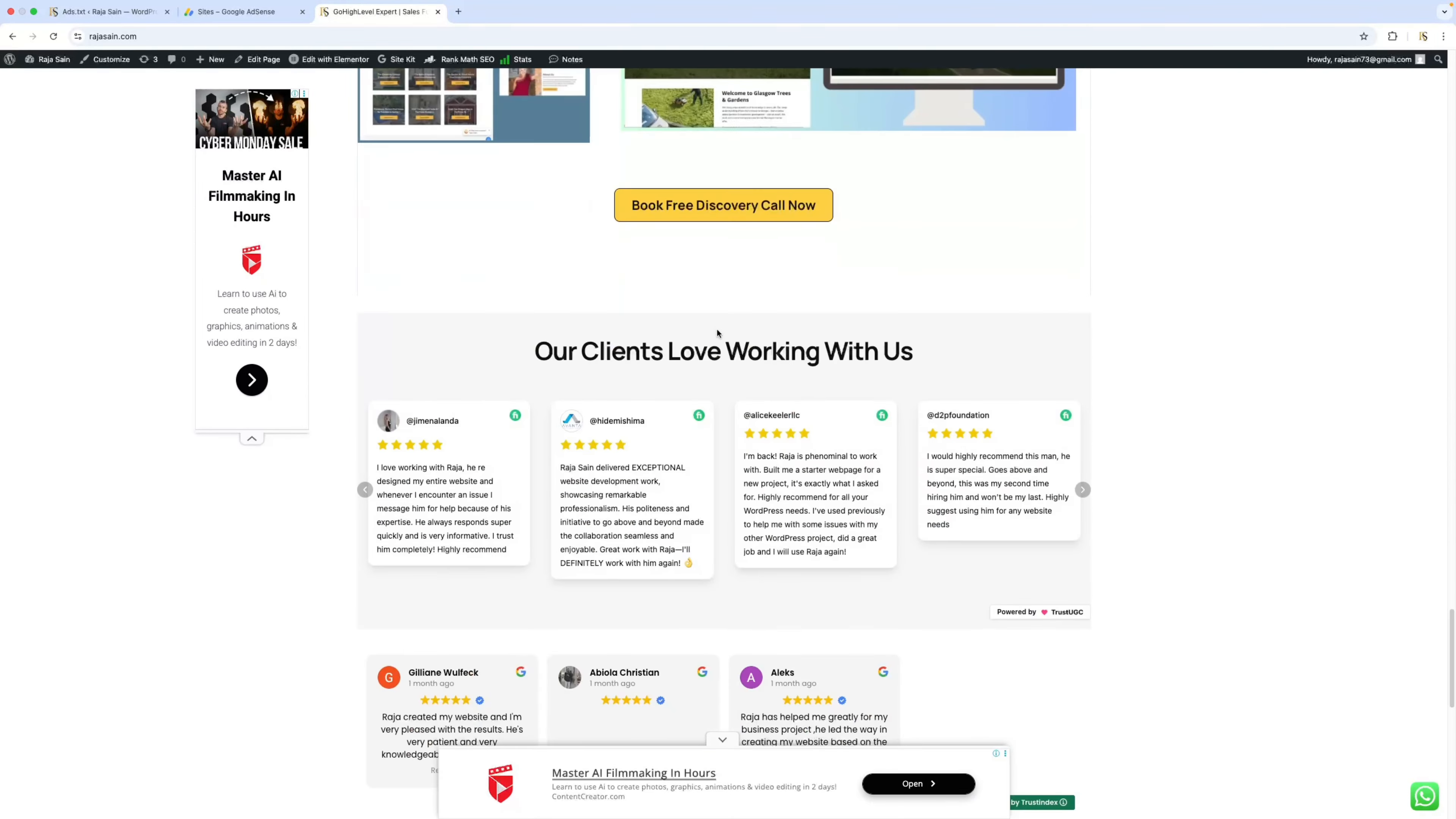